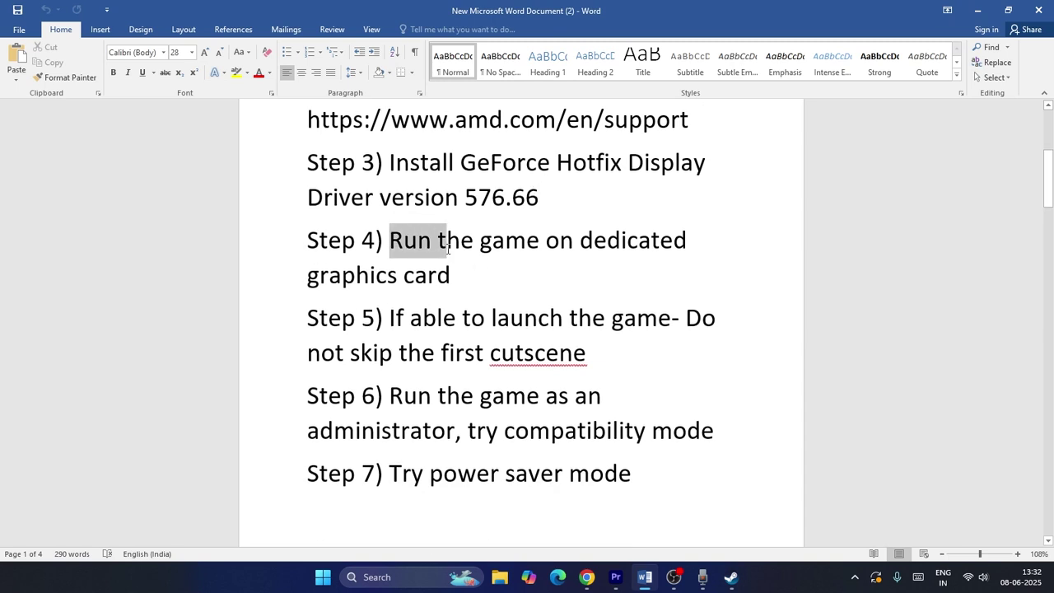
- Deselect Step 4's 'dedicated graphics card' text and start a Windows search
left_click(481, 275)
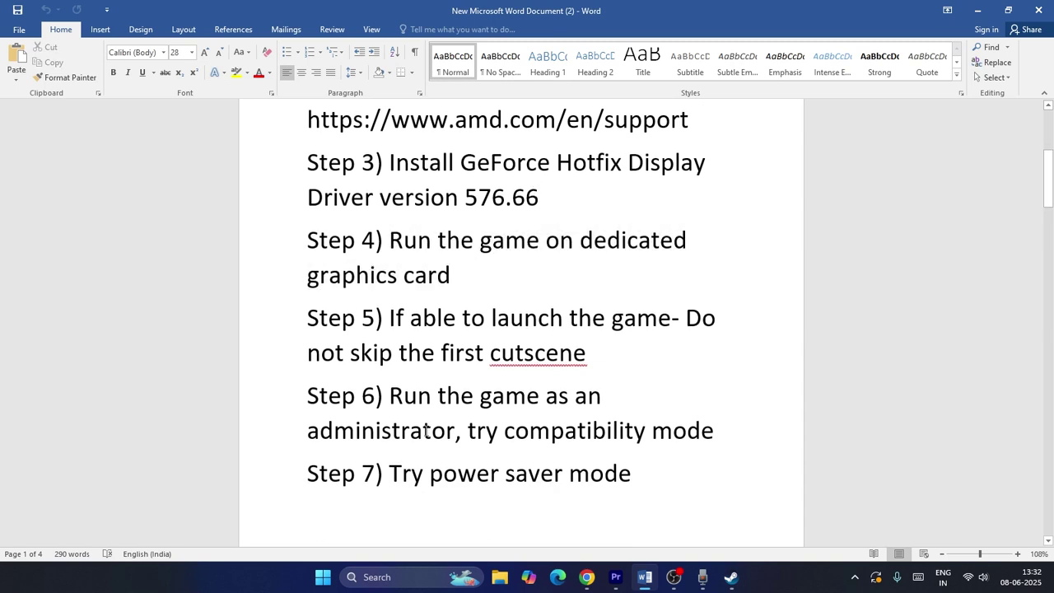
left_click(370, 579)
- Open Windows Graphics settings and browse D:\SteamLibrary\steamapps\common for the game
type("graphics se")
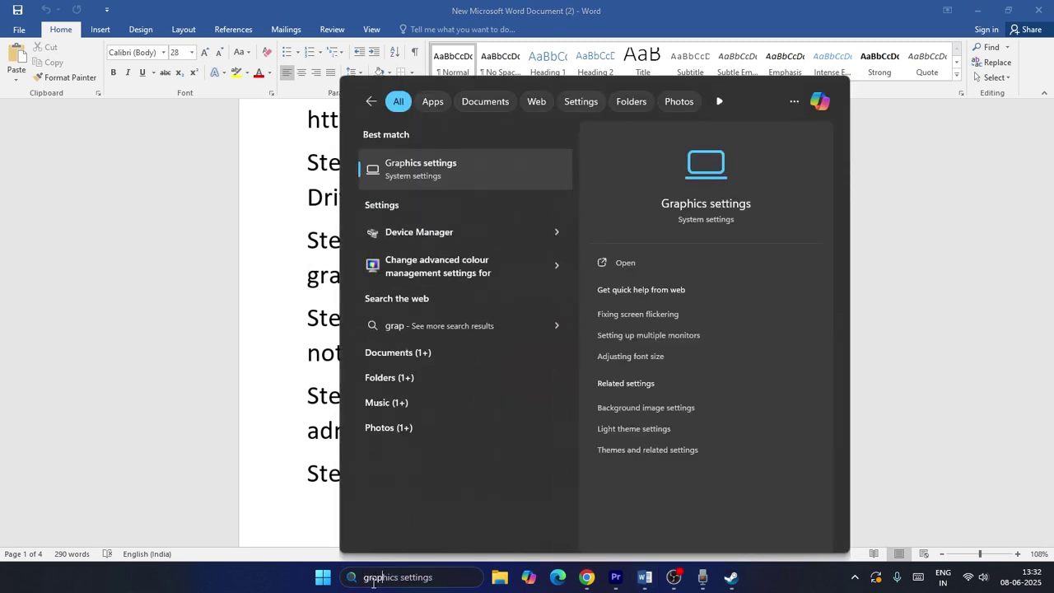
left_click(427, 172)
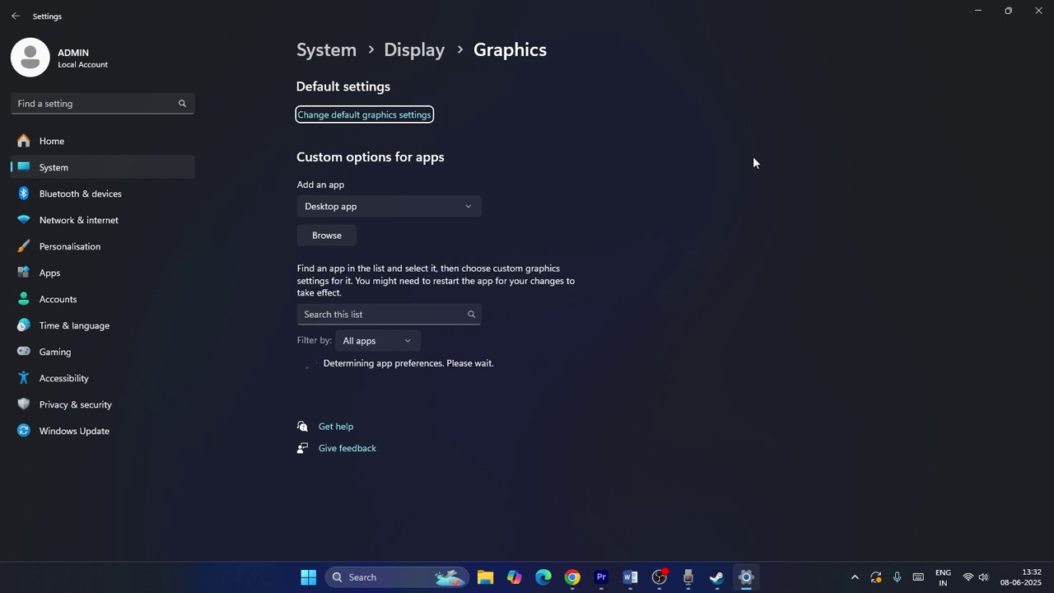
left_click(334, 238)
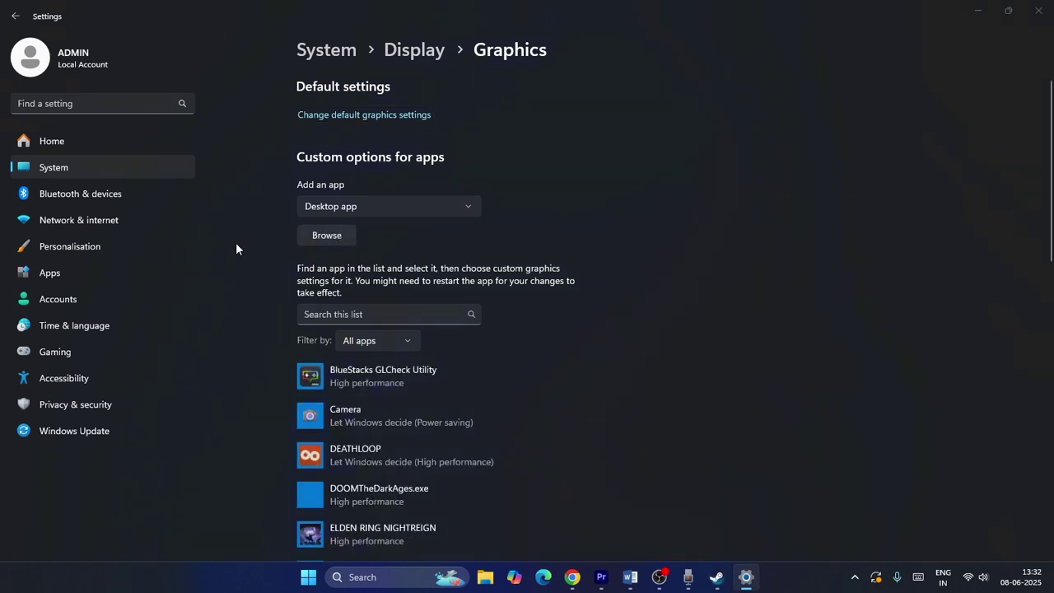
scroll(54, 152, "up", 1)
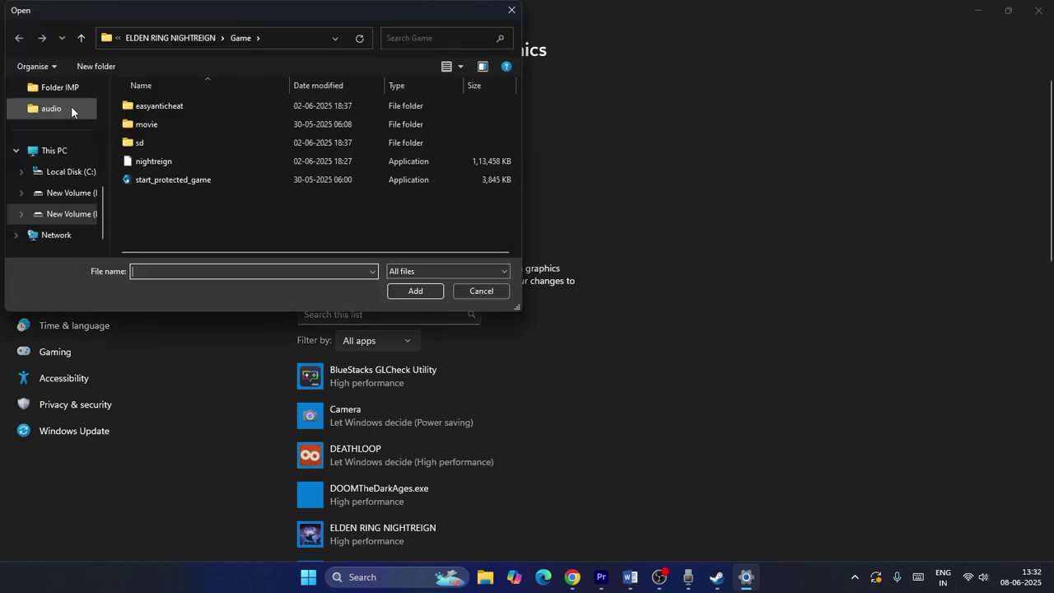
left_click(57, 156)
double_click(224, 147)
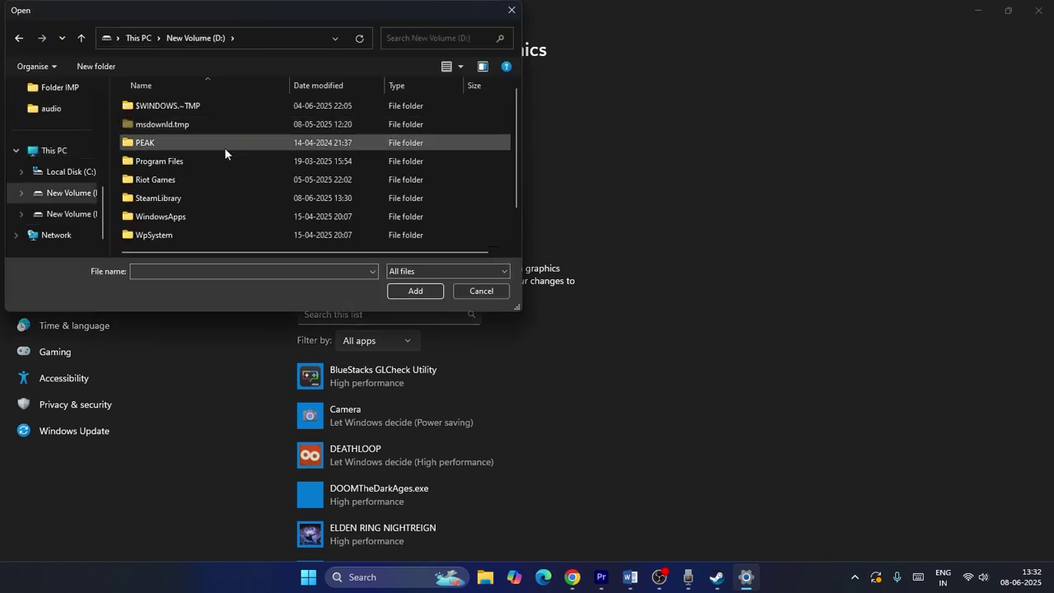
double_click(189, 198)
double_click(172, 107)
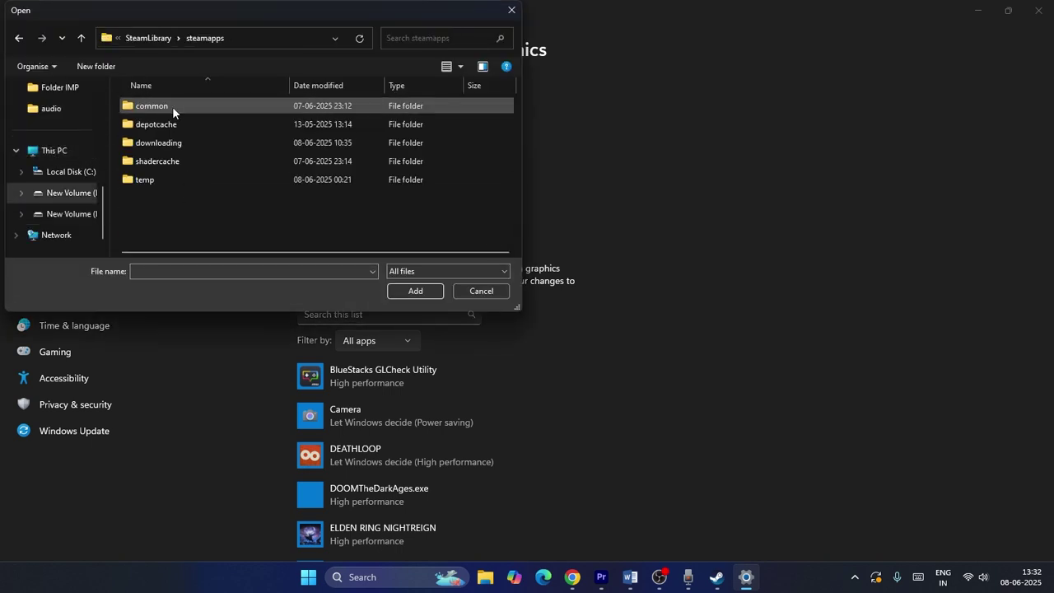
double_click(172, 107)
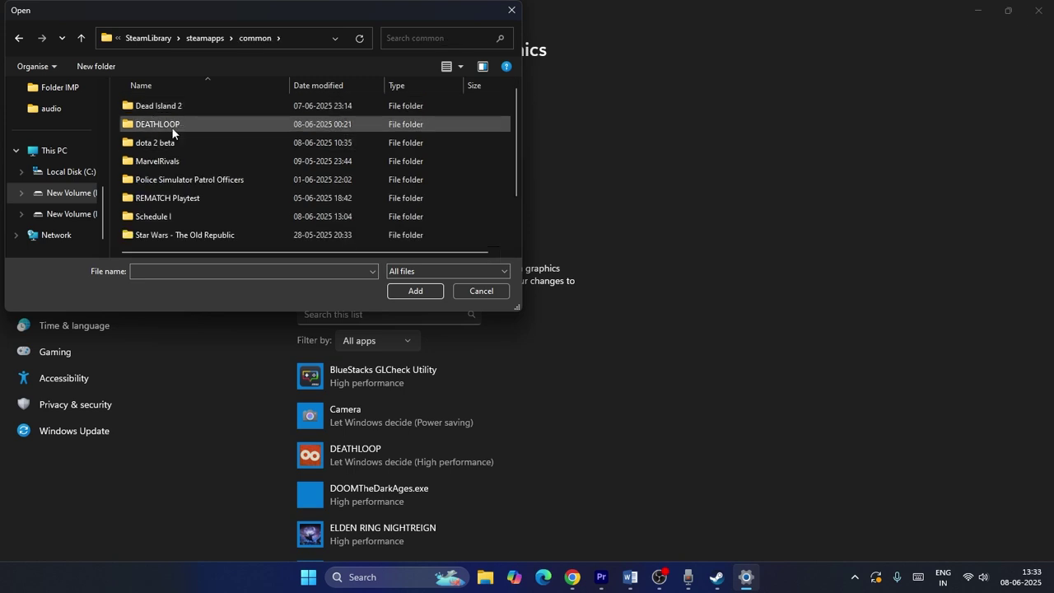
- Add E:\SteamLibrary\steamapps\common\DuneAwakening\DuneSandbox.exe to the graphics app list
scroll(199, 166, "down", 1)
scroll(199, 165, "up", 1)
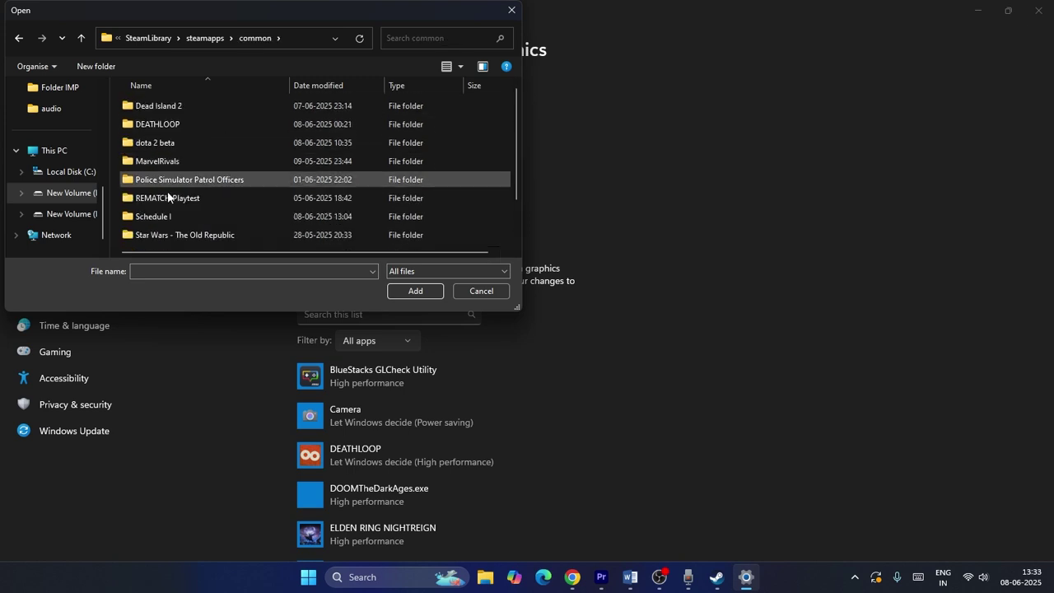
left_click(81, 38)
left_click(82, 37)
left_click(82, 38)
left_click(82, 37)
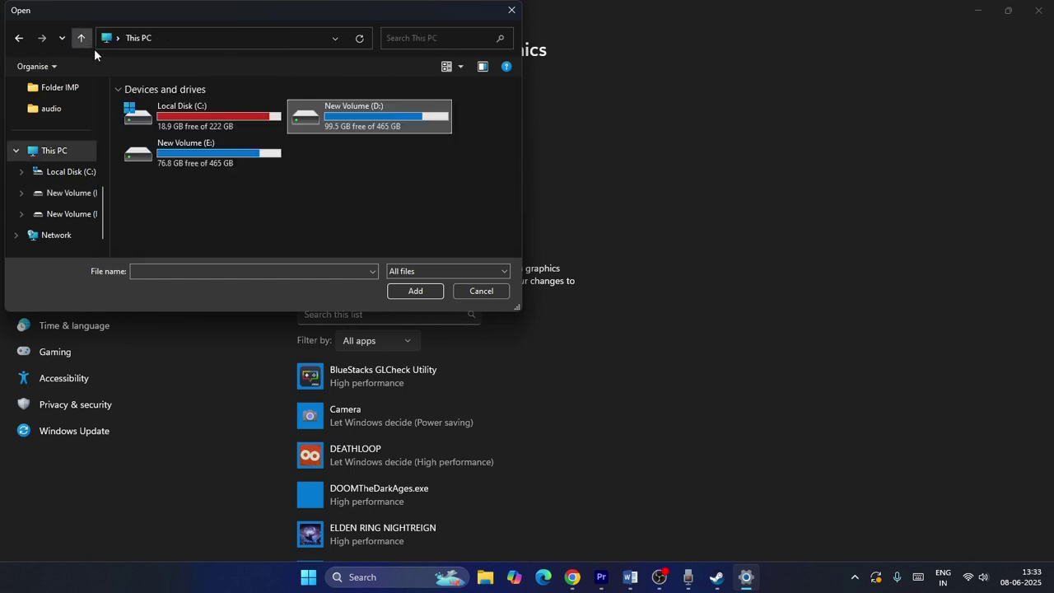
double_click(209, 168)
double_click(169, 160)
double_click(165, 110)
double_click(165, 109)
double_click(153, 105)
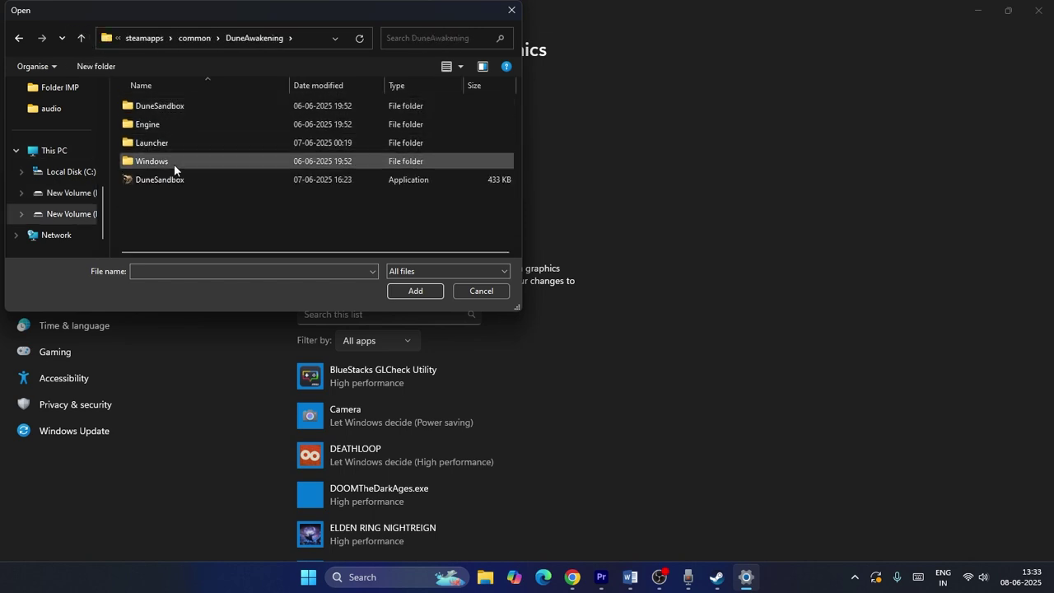
left_click(165, 179)
left_click(400, 293)
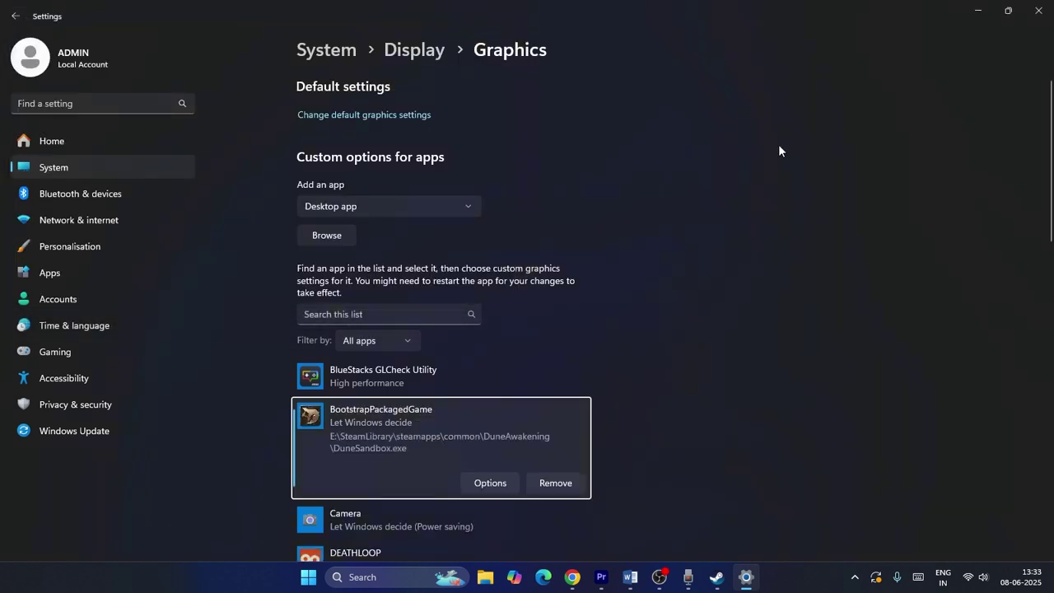
- Set DuneSandbox's graphics preference to High performance and save it
scroll(636, 277, "down", 3)
left_click(502, 262)
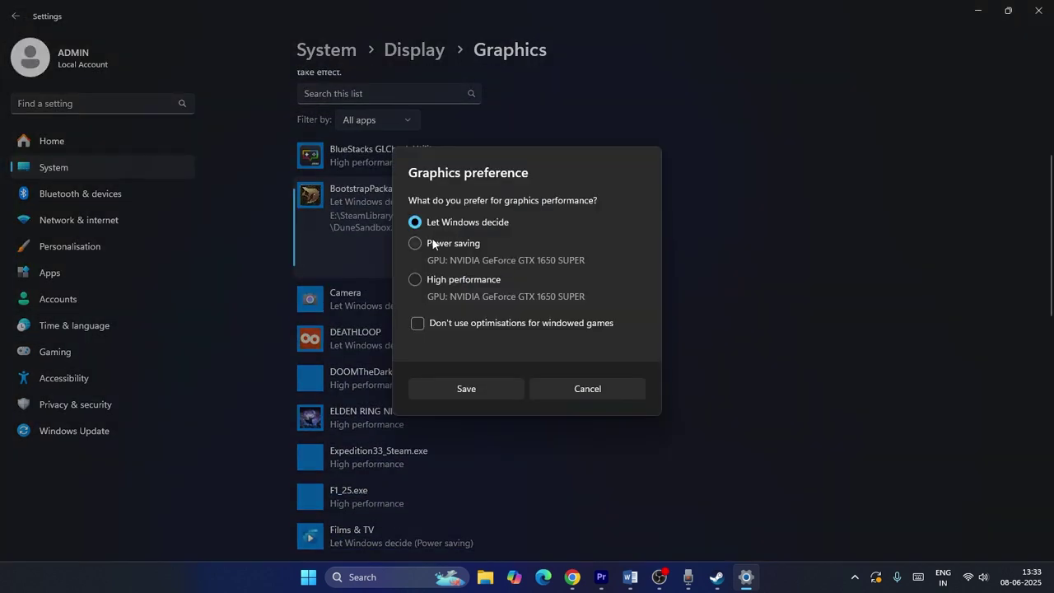
left_click(416, 280)
left_click(491, 387)
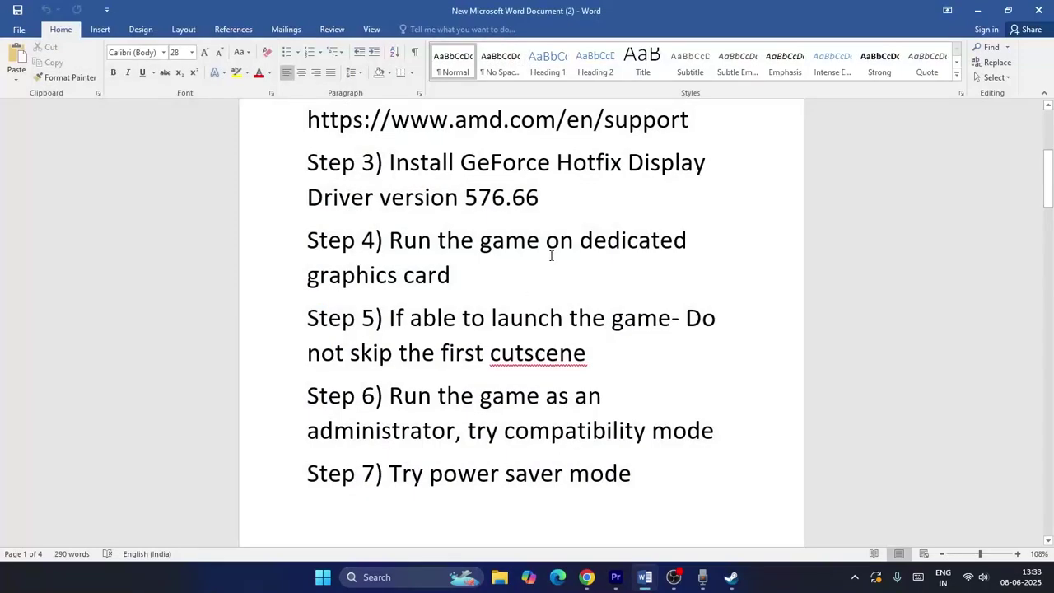
scroll(557, 242, "down", 1)
left_click(557, 241)
scroll(557, 241, "down", 2)
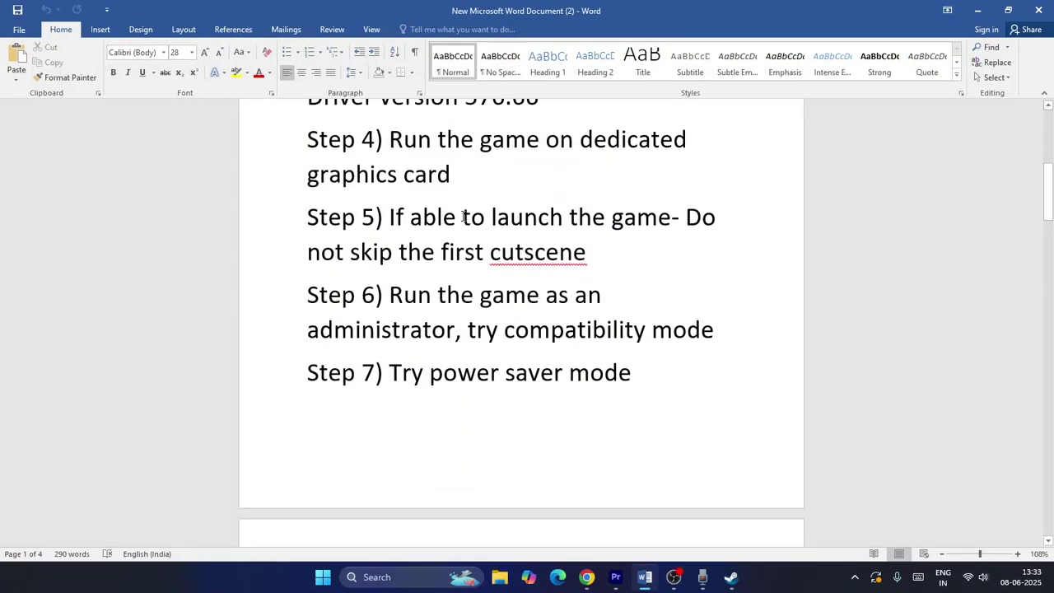
left_click_drag(391, 219, 652, 246)
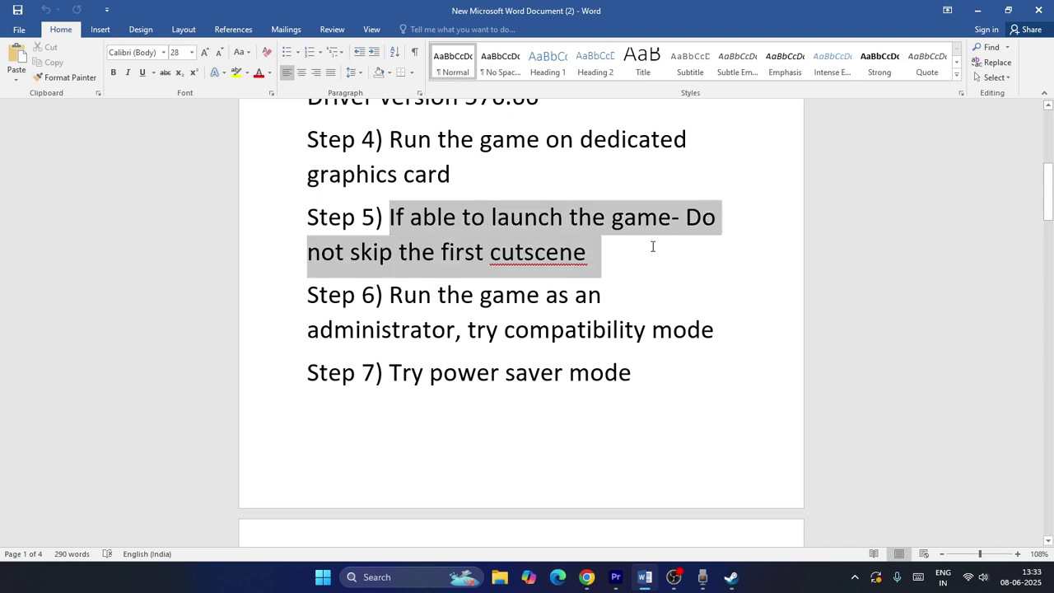
left_click(615, 258)
left_click_drag(590, 252, 389, 219)
left_click_drag(588, 253, 489, 252)
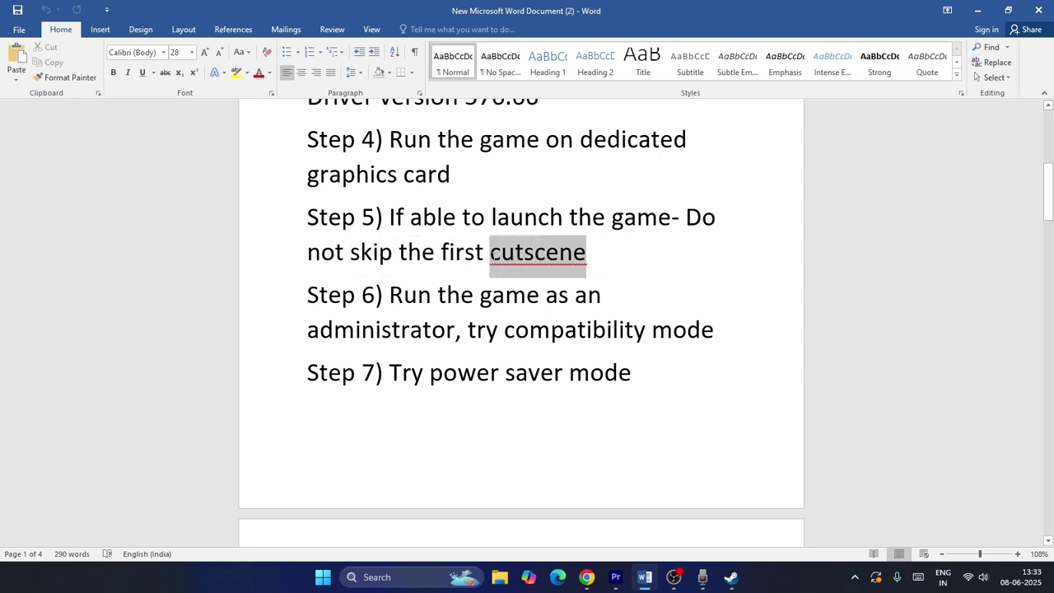
left_click(613, 253)
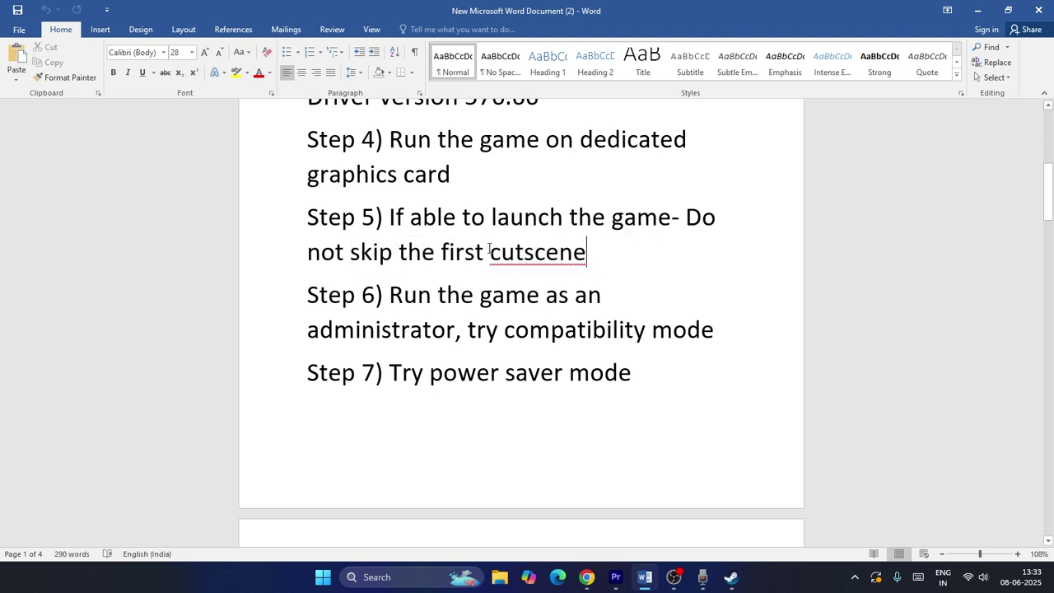
double_click(491, 252)
left_click(621, 280)
- Open File Explorer at E:\SteamLibrary\steamapps\common\DuneAwakening
left_click(500, 577)
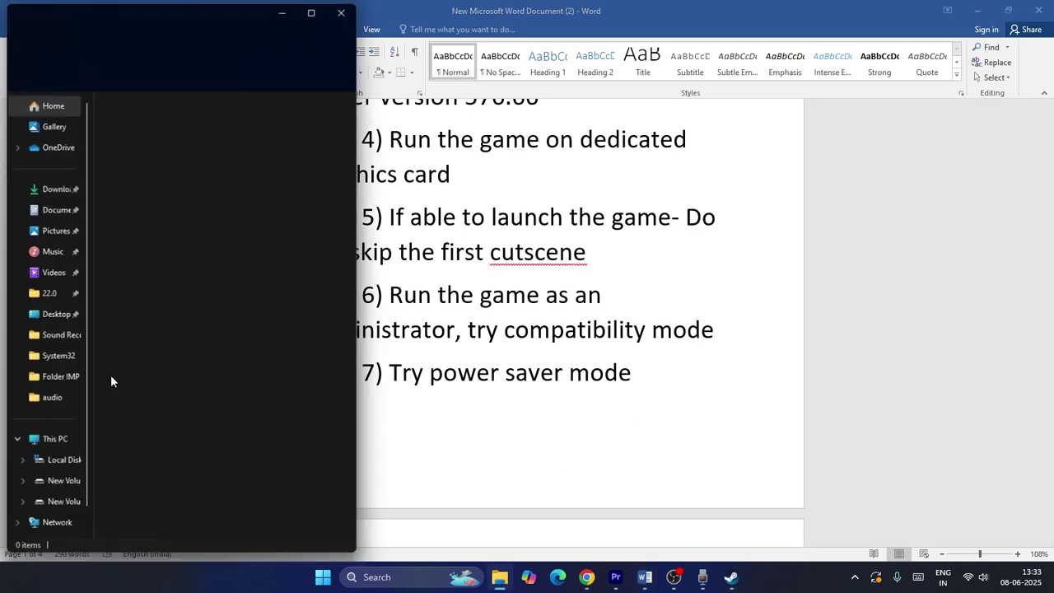
left_click(54, 441)
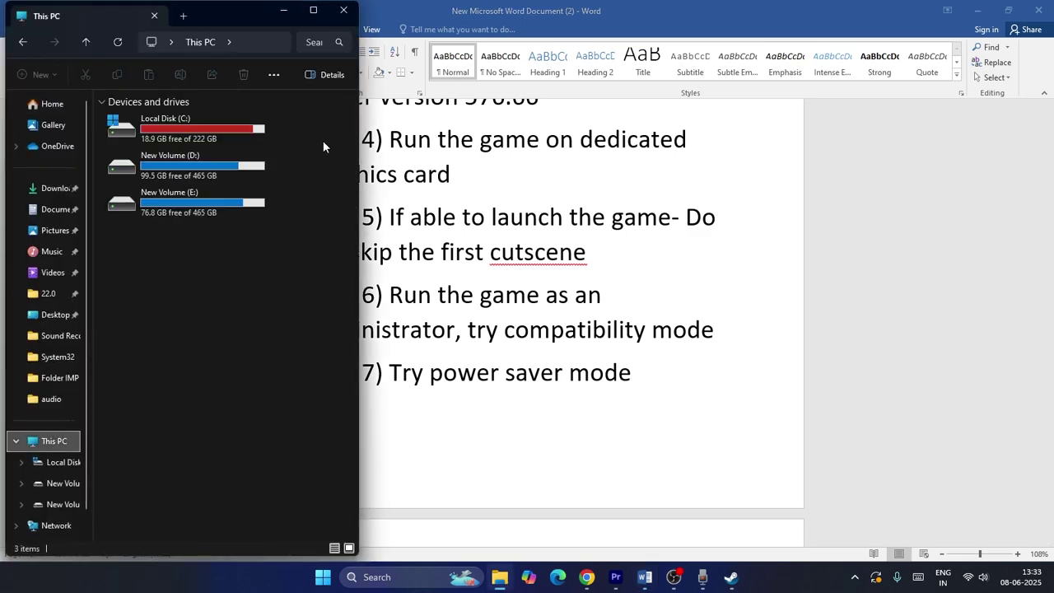
left_click(313, 10)
double_click(483, 135)
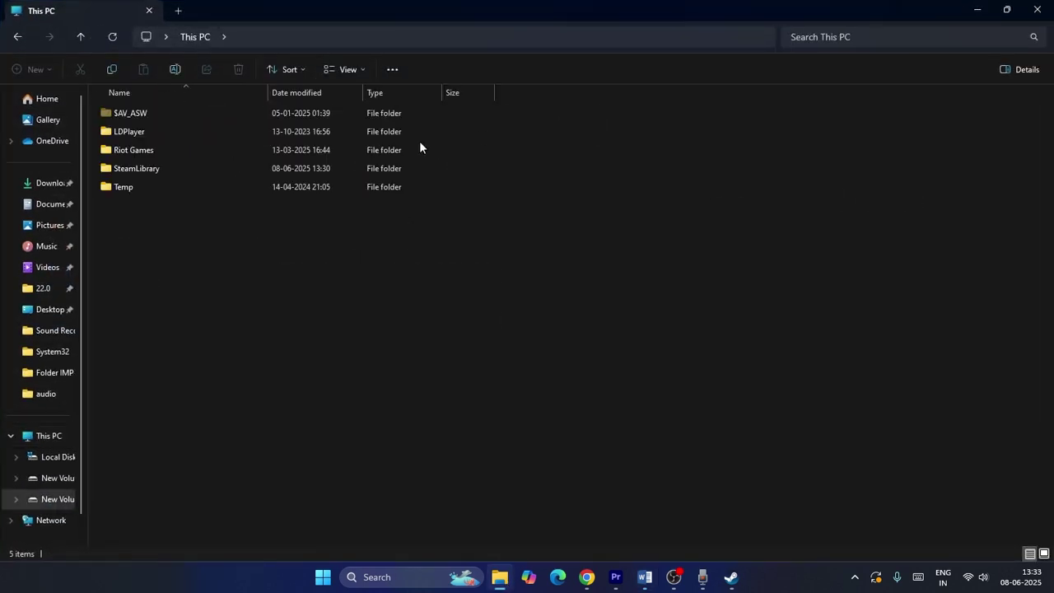
double_click(175, 168)
left_click(149, 115)
double_click(149, 116)
double_click(148, 115)
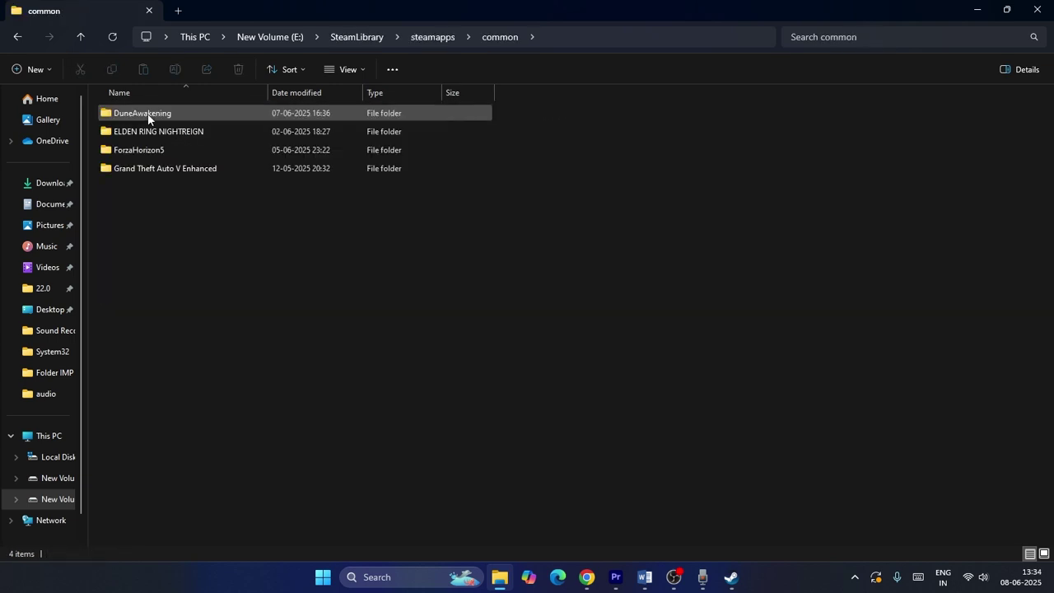
left_click(142, 117)
double_click(142, 117)
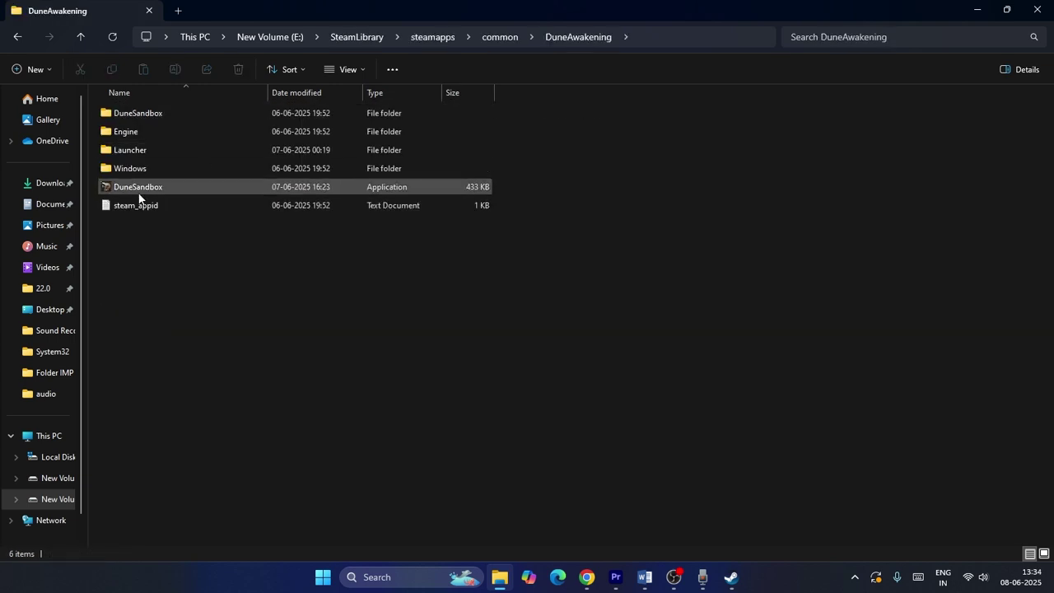
- Set DuneSandbox to Windows 8 compatibility mode and Run as administrator, then close Explorer
left_click(216, 188)
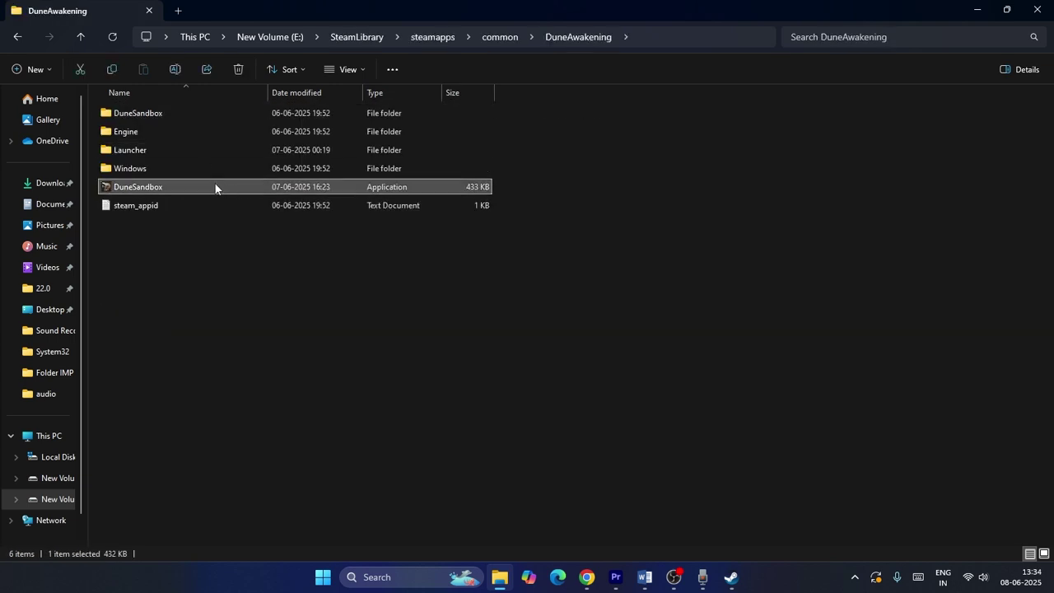
right_click(216, 188)
left_click(270, 450)
left_click(271, 471)
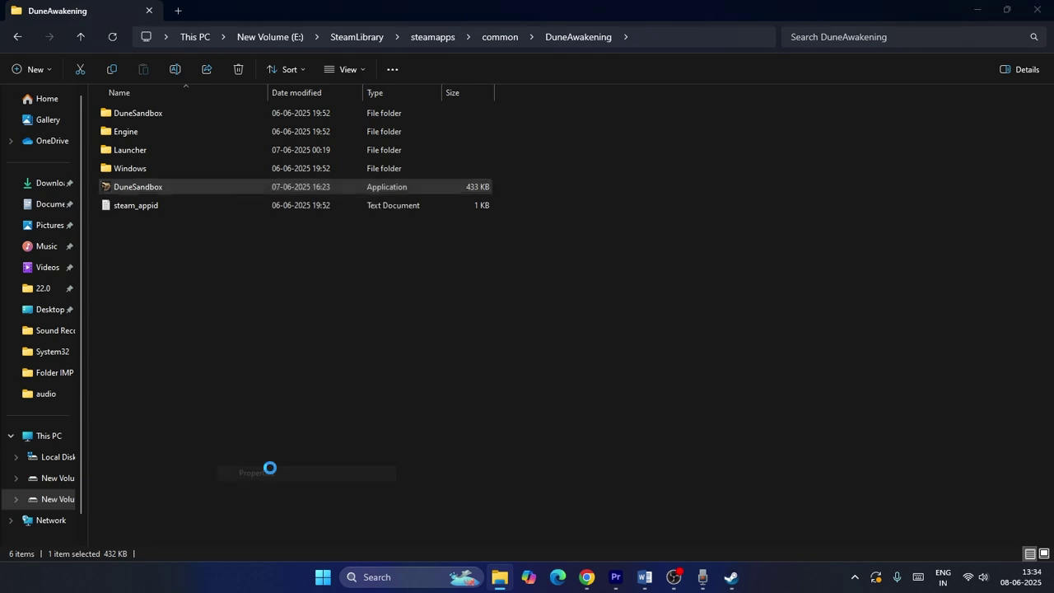
left_click(338, 227)
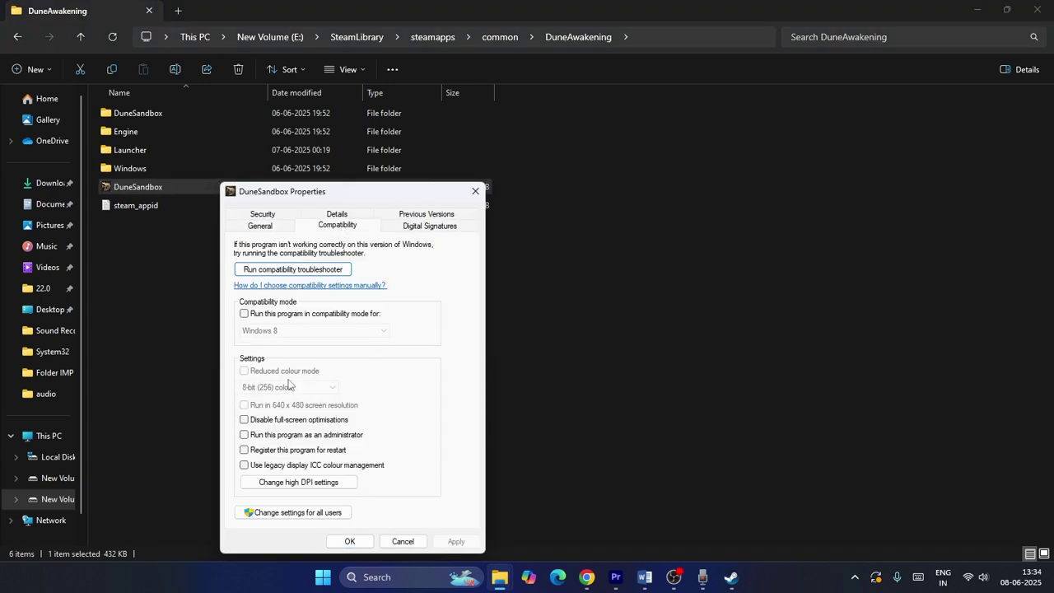
left_click(244, 315)
left_click(351, 330)
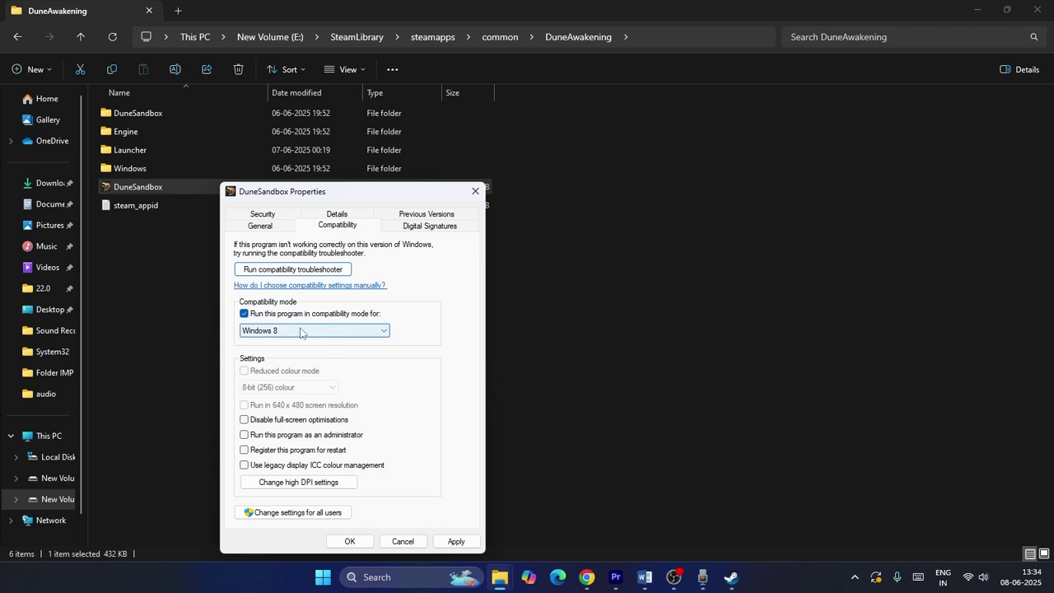
left_click(426, 299)
left_click(246, 436)
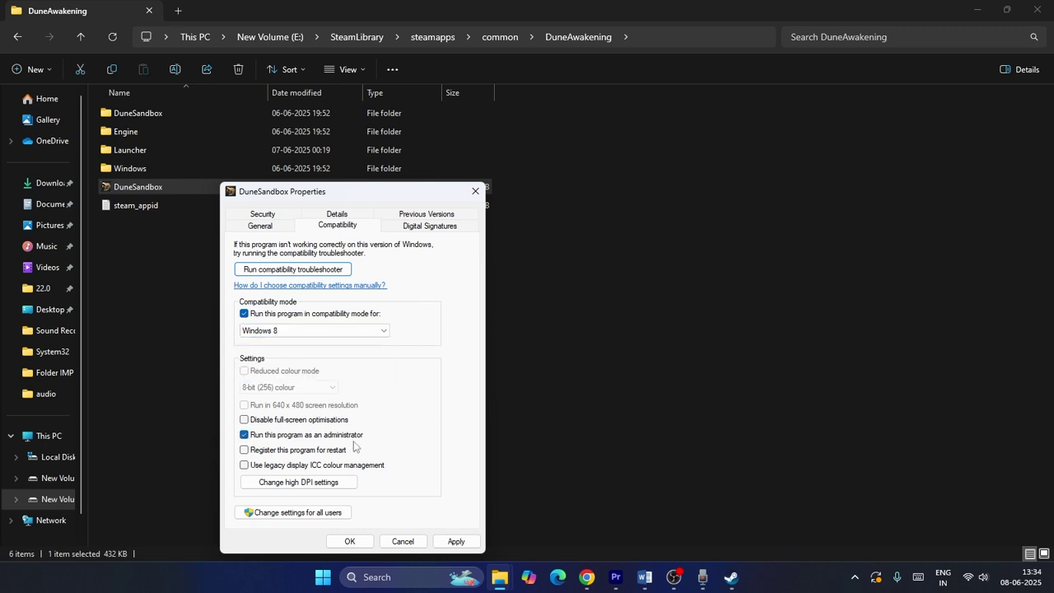
left_click(451, 541)
left_click(350, 542)
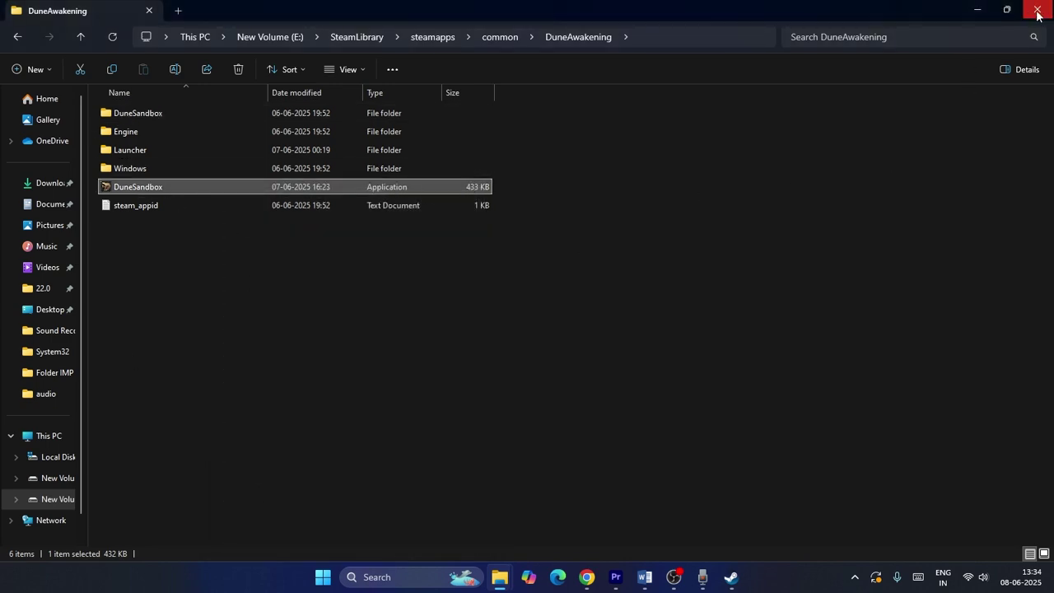
left_click(1038, 12)
- Highlight and review the Step 7 power saver line
scroll(612, 247, "down", 4)
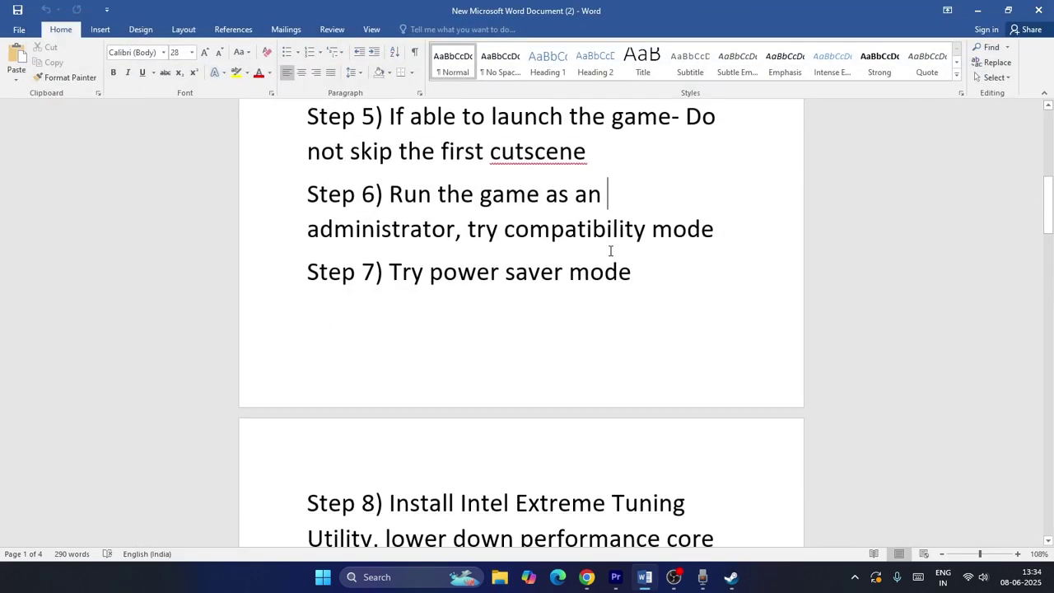
left_click_drag(390, 203, 646, 207)
left_click(676, 211)
left_click_drag(304, 204, 647, 208)
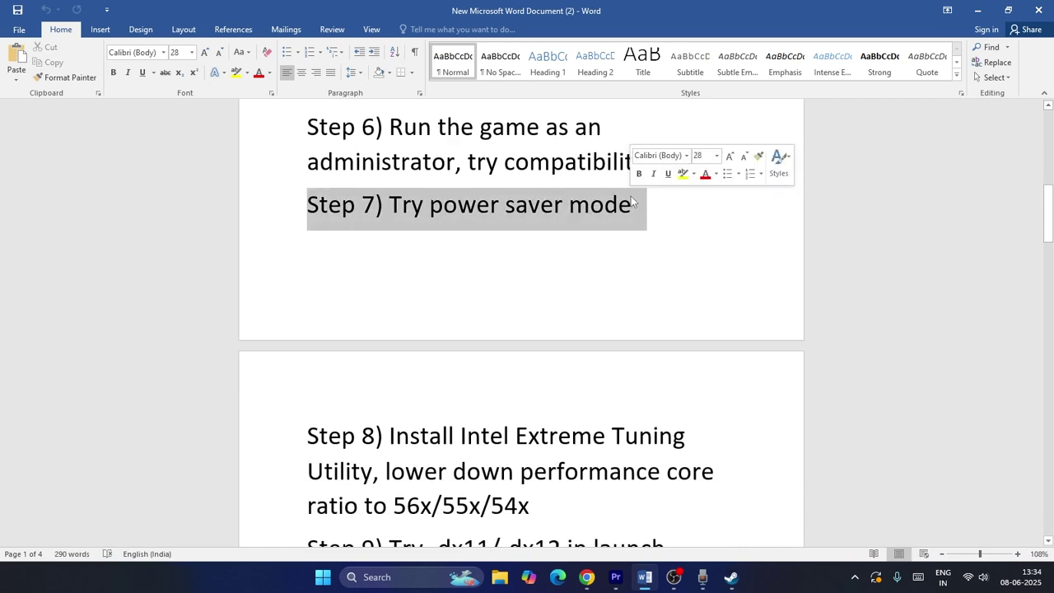
left_click(505, 206)
scroll(506, 301, "down", 2)
scroll(506, 301, "down", 3)
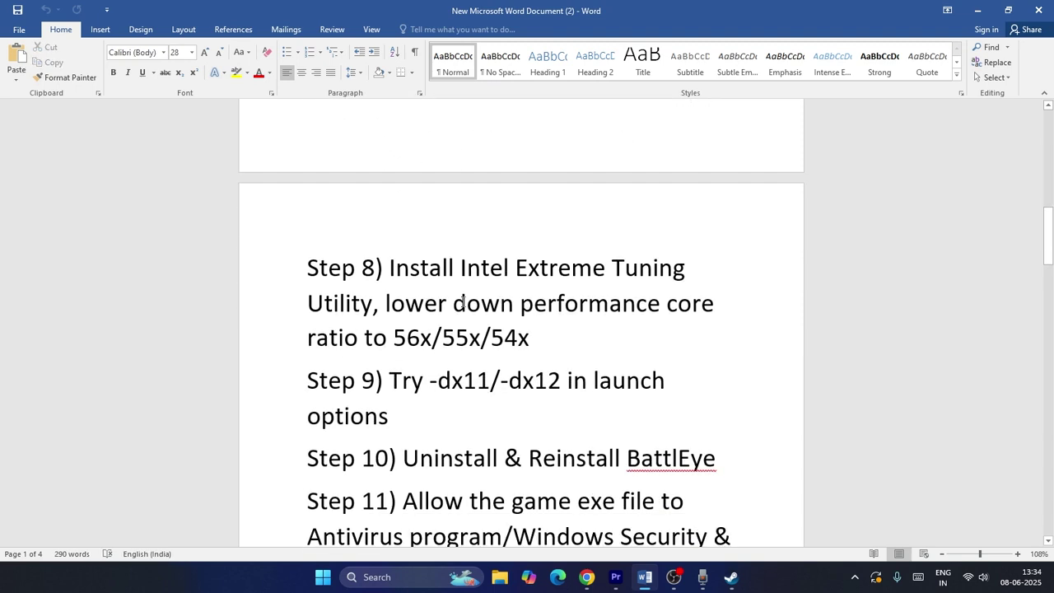
- Highlight and review Step 8's Install Intel Extreme text
left_click_drag(322, 262, 692, 260)
left_click(720, 277)
left_click_drag(529, 337, 308, 265)
left_click(393, 268)
key("ctrl+shift+Right")
key("ctrl+shift+Right")
key("ctrl+shift+Right")
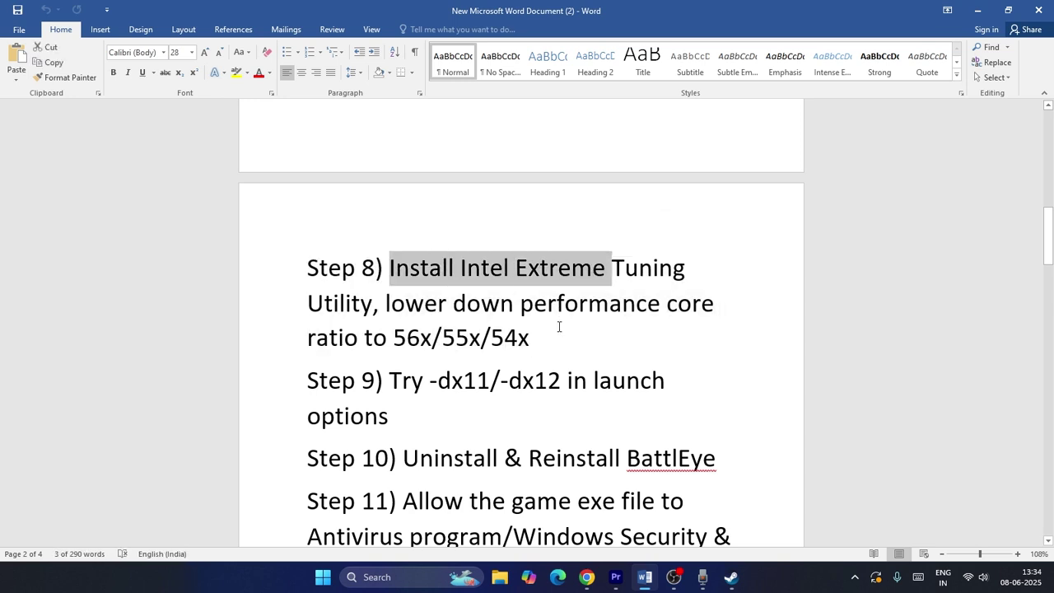
left_click(552, 333)
- Review Step 9's -dx11/-dx12 launch option, then bring the Steam library forward
scroll(421, 272, "down", 2)
left_click_drag(431, 279, 561, 280)
left_click(470, 329)
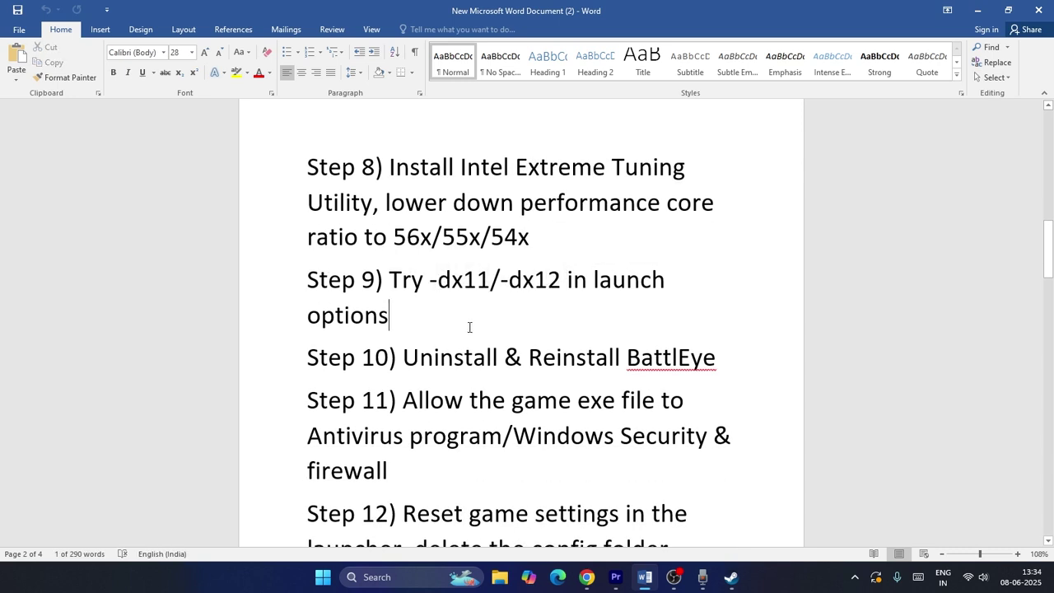
left_click(731, 577)
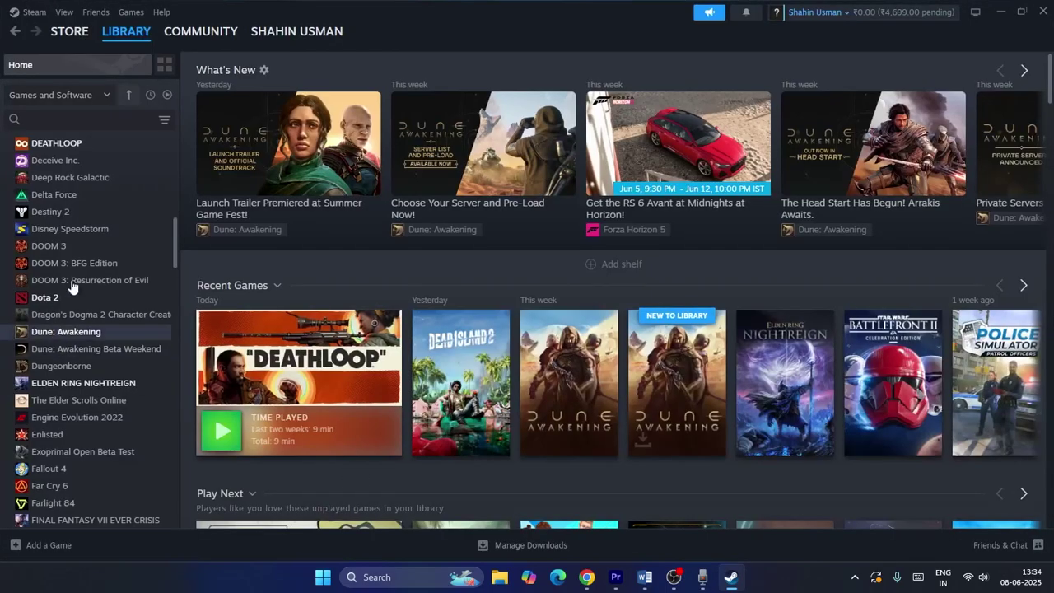
- Enter -dx12 in Dune: Awakening's Steam launch options and close its properties
left_click(94, 332)
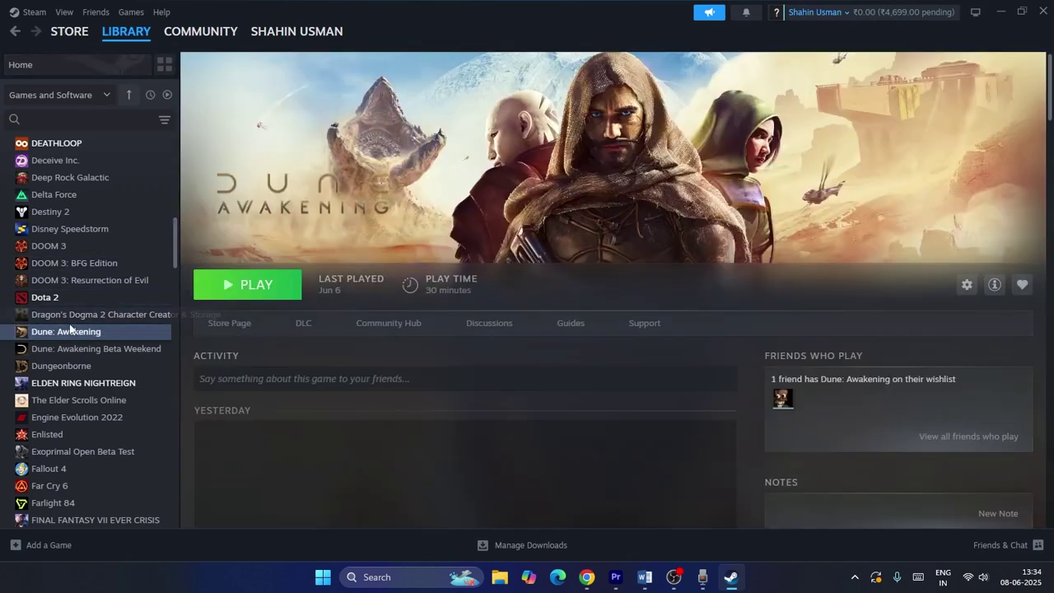
right_click(78, 334)
left_click(107, 436)
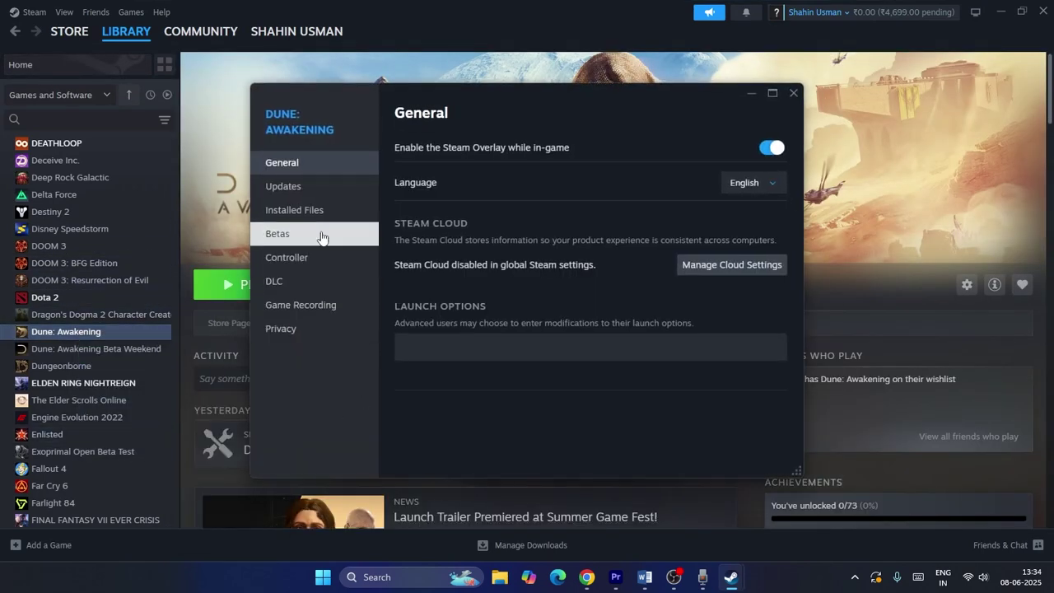
left_click(436, 354)
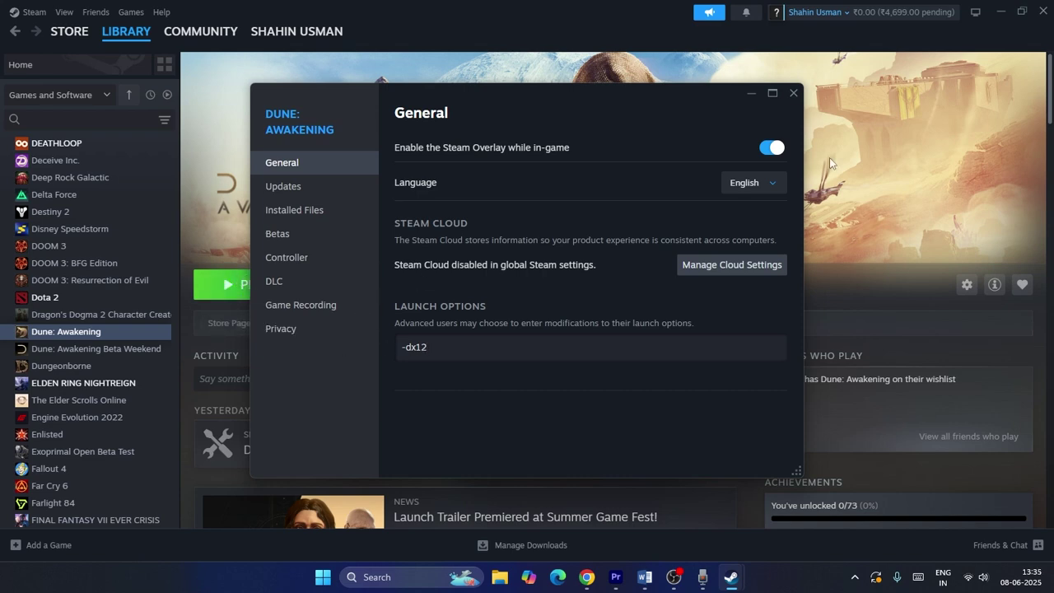
left_click(794, 93)
left_click(645, 577)
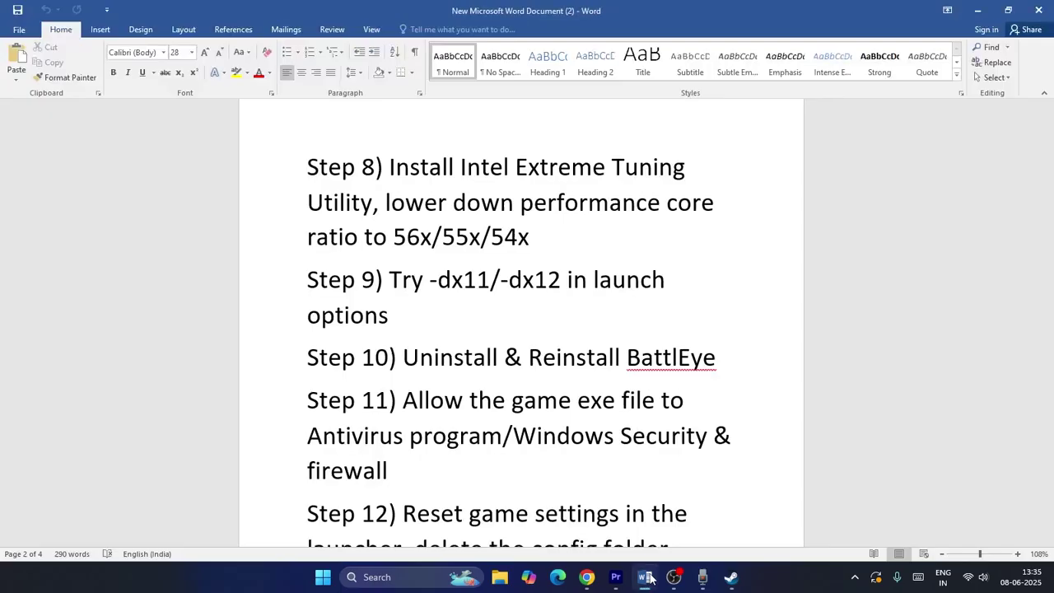
scroll(470, 194, "down", 2)
left_click_drag(407, 255, 716, 257)
left_click(749, 294)
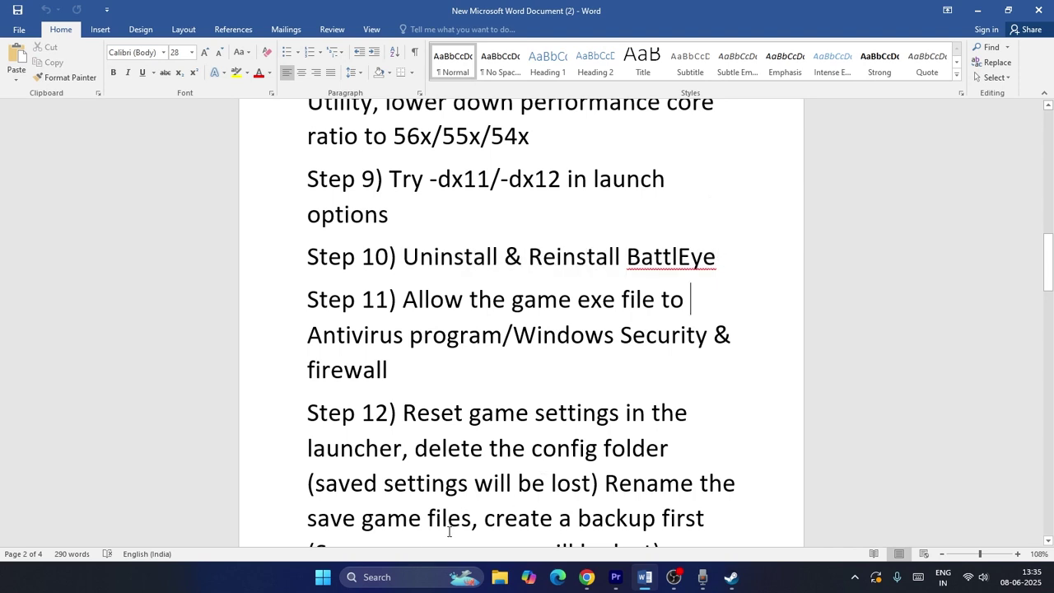
left_click(402, 577)
type("batt")
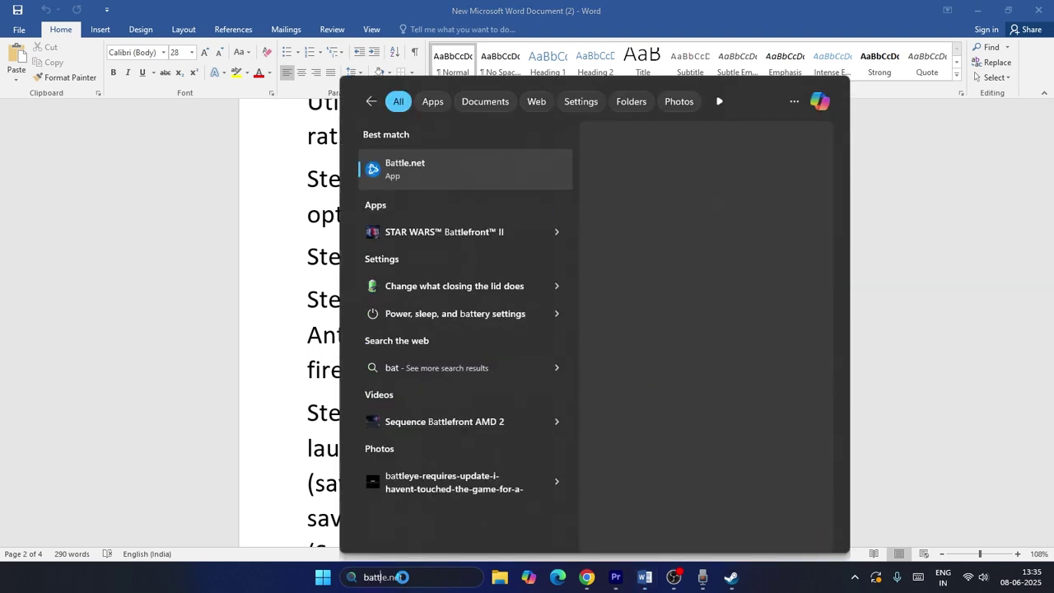
type("le")
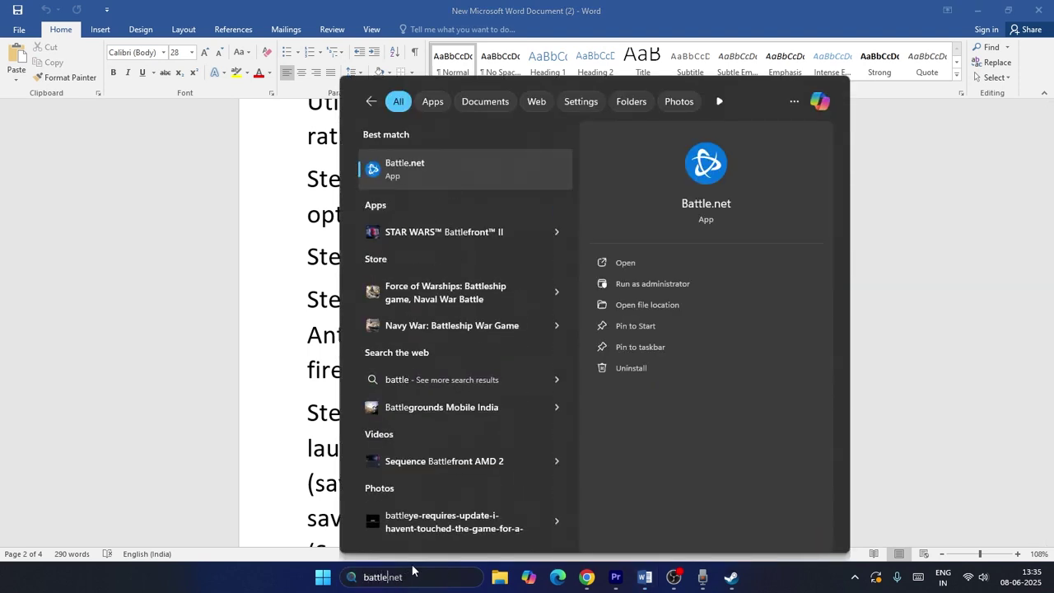
type(" eye")
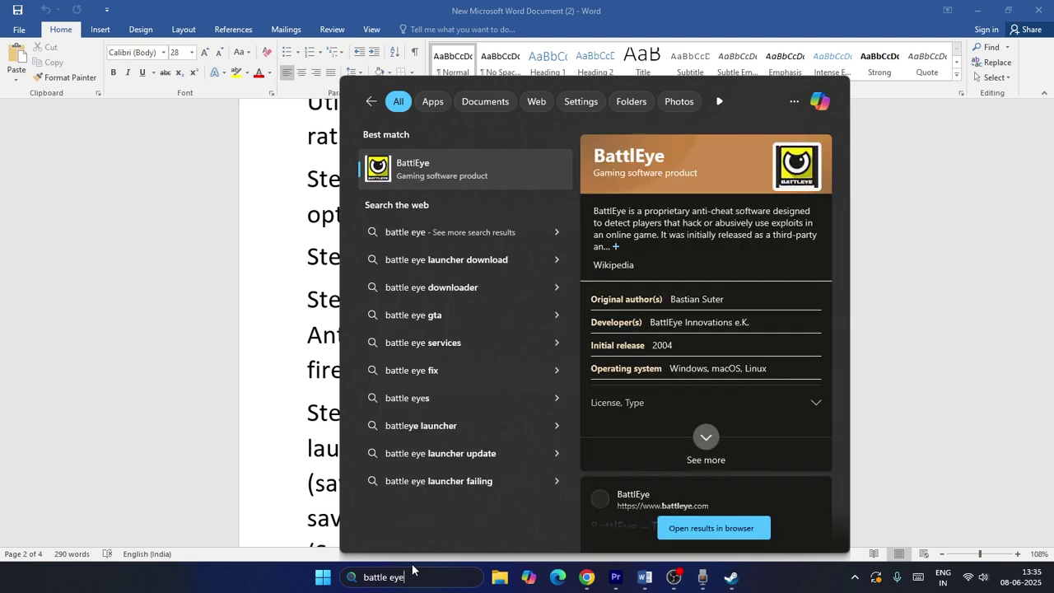
left_click(946, 234)
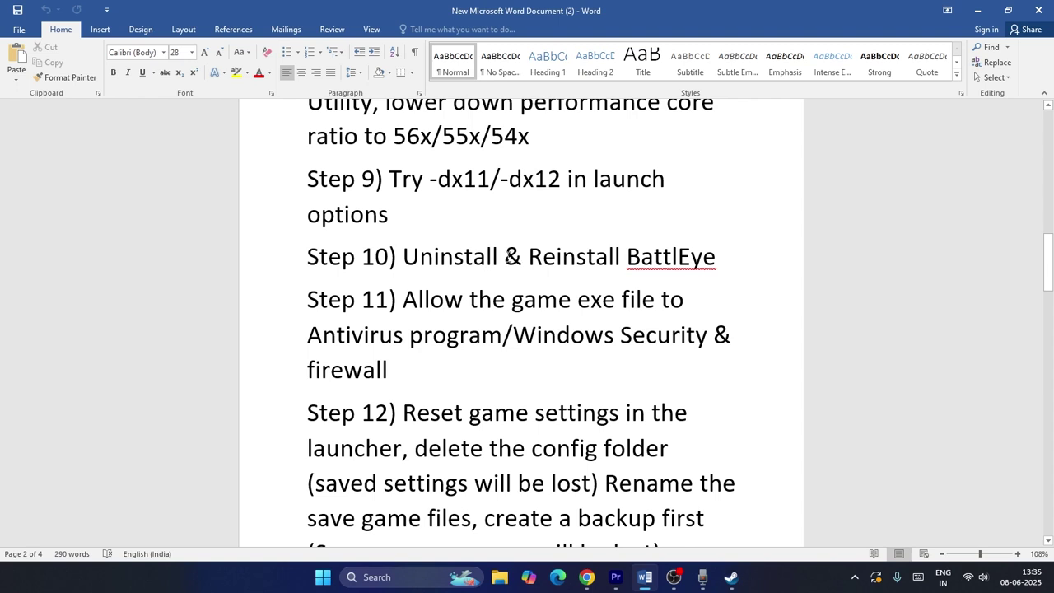
left_click_drag(531, 258, 717, 257)
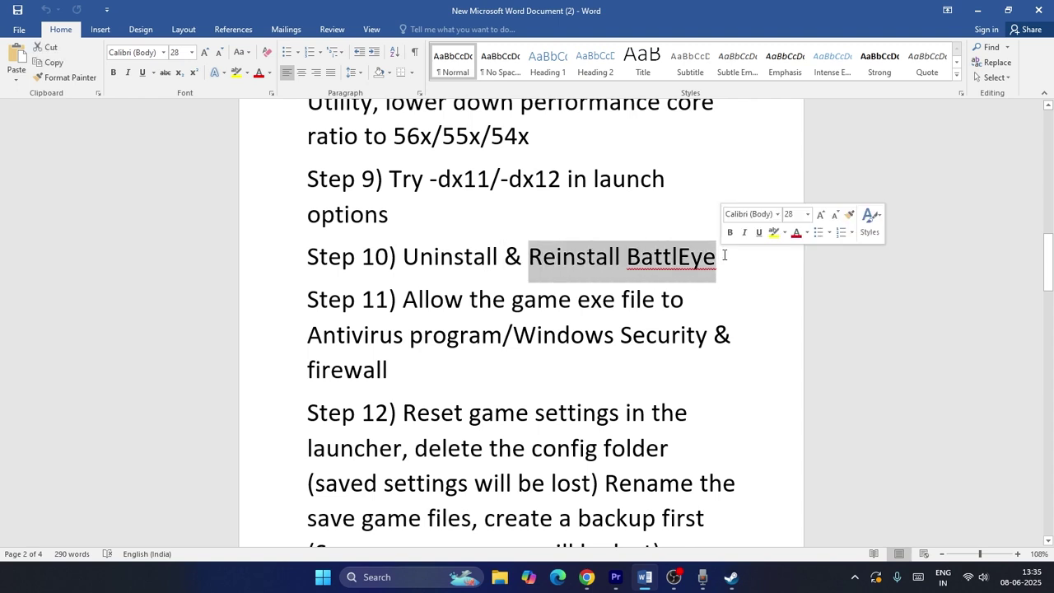
left_click(866, 264)
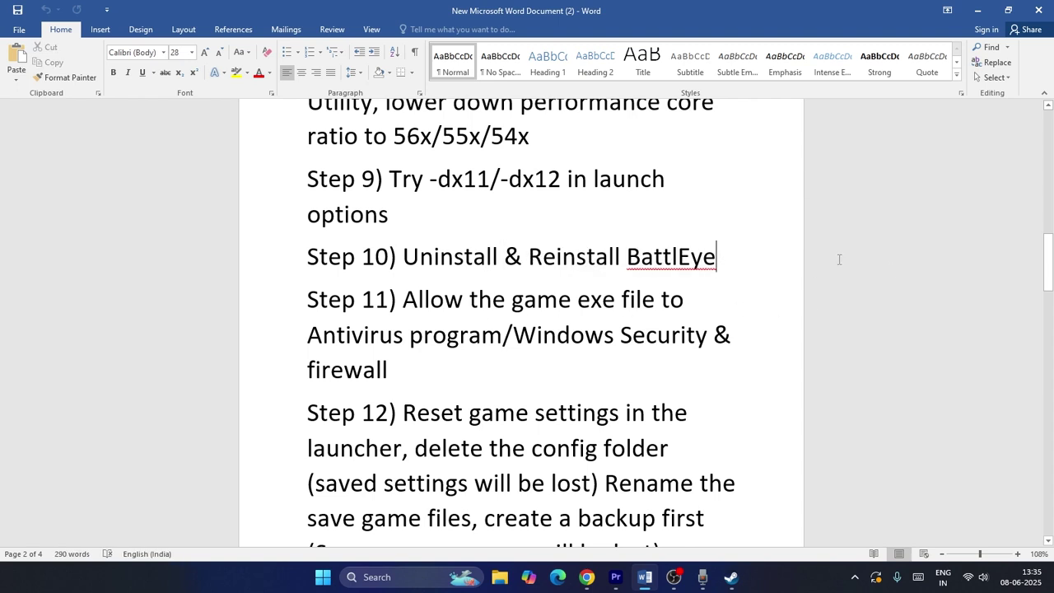
scroll(838, 260, "down", 1)
left_click_drag(405, 268, 501, 334)
left_click(501, 334)
- Open Control Panel's Windows Defender Firewall allowed-apps list and unlock it with Change settings
left_click(382, 577)
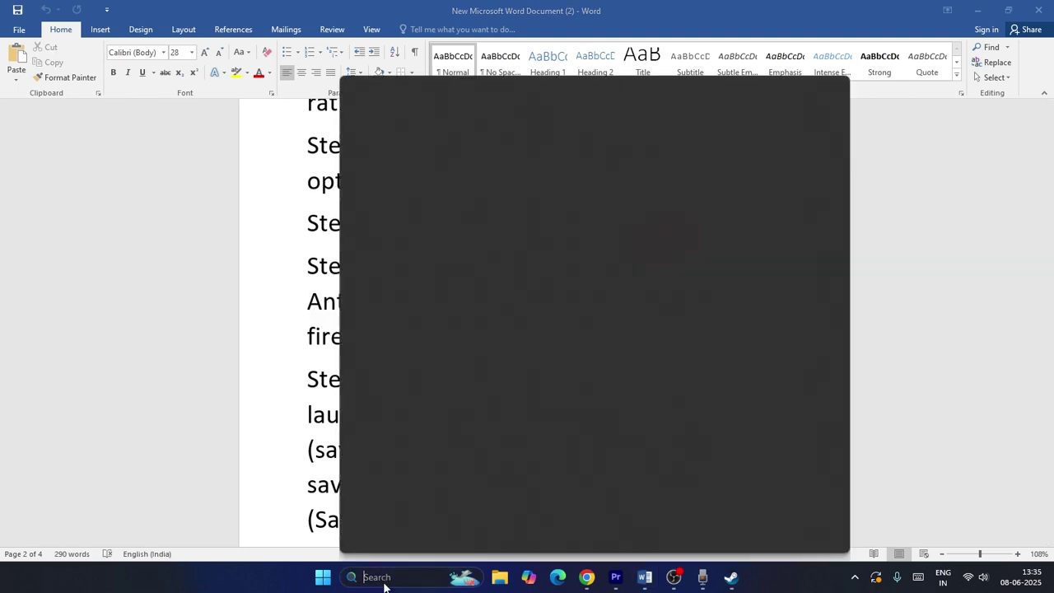
type("control")
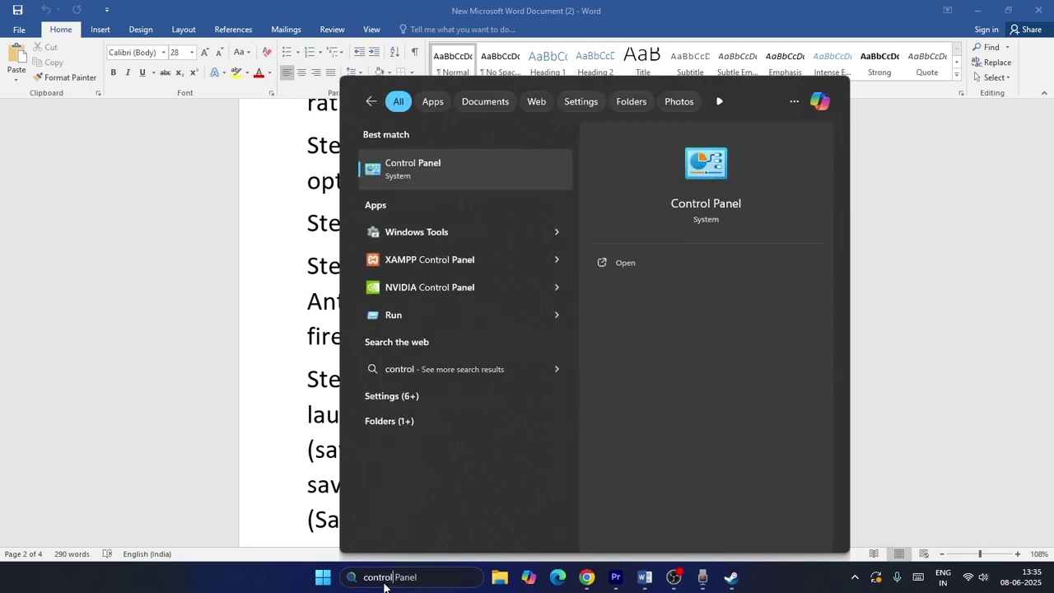
left_click(437, 179)
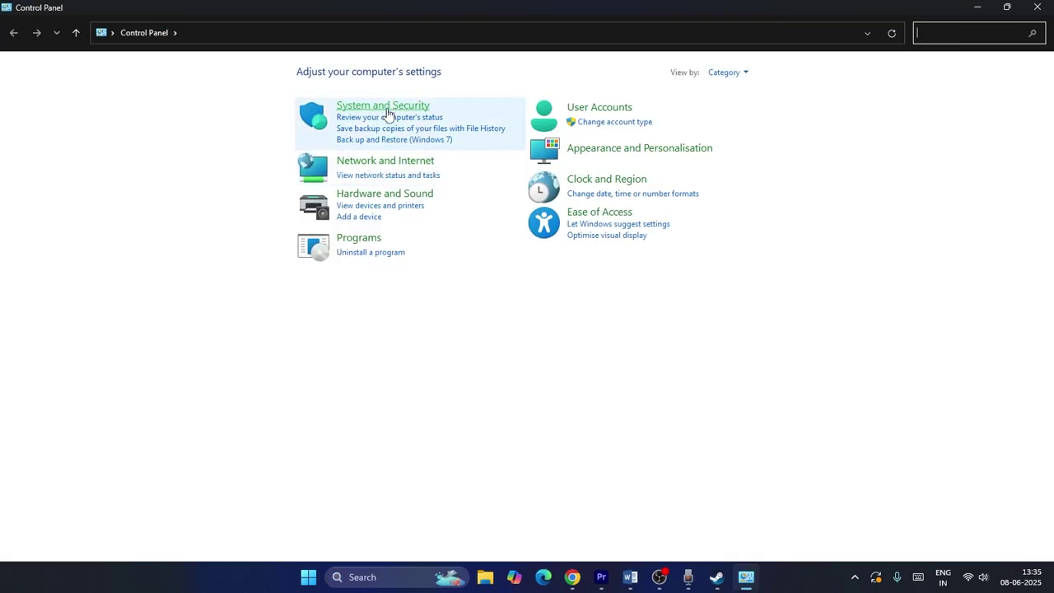
left_click(389, 110)
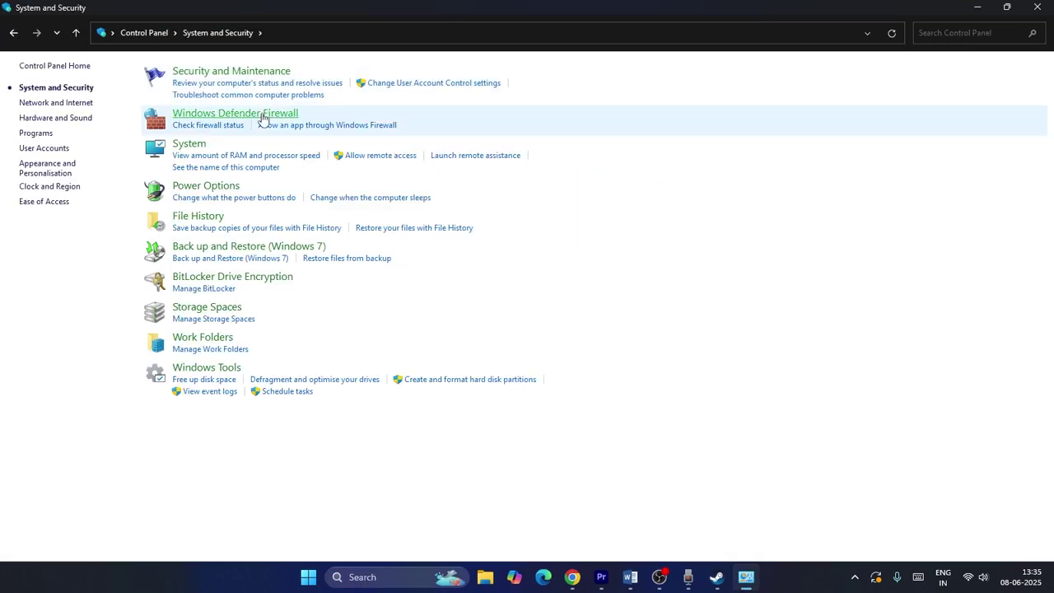
left_click(261, 116)
left_click(82, 99)
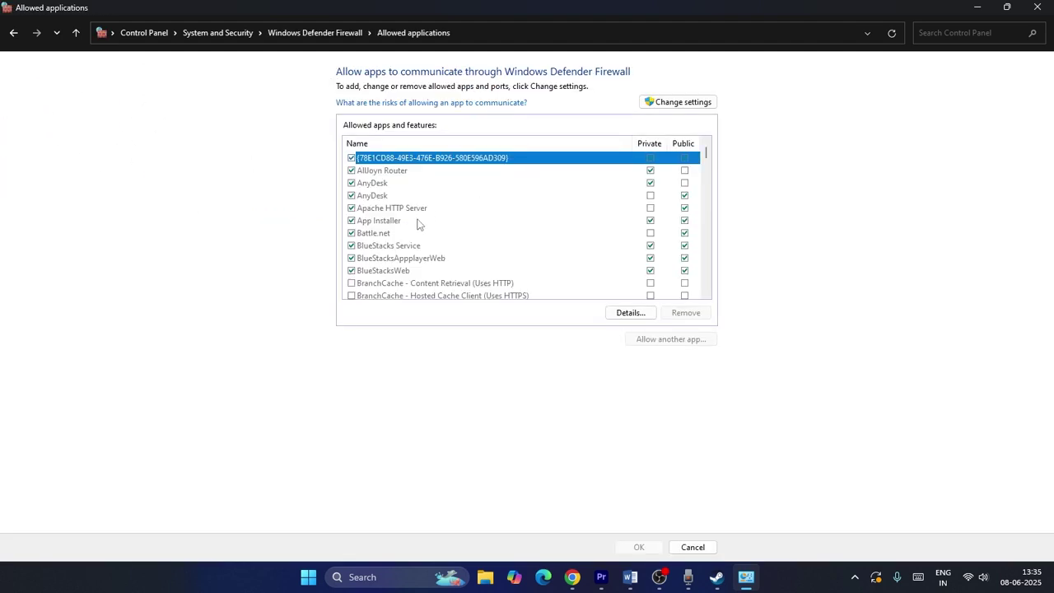
scroll(418, 224, "down", 8)
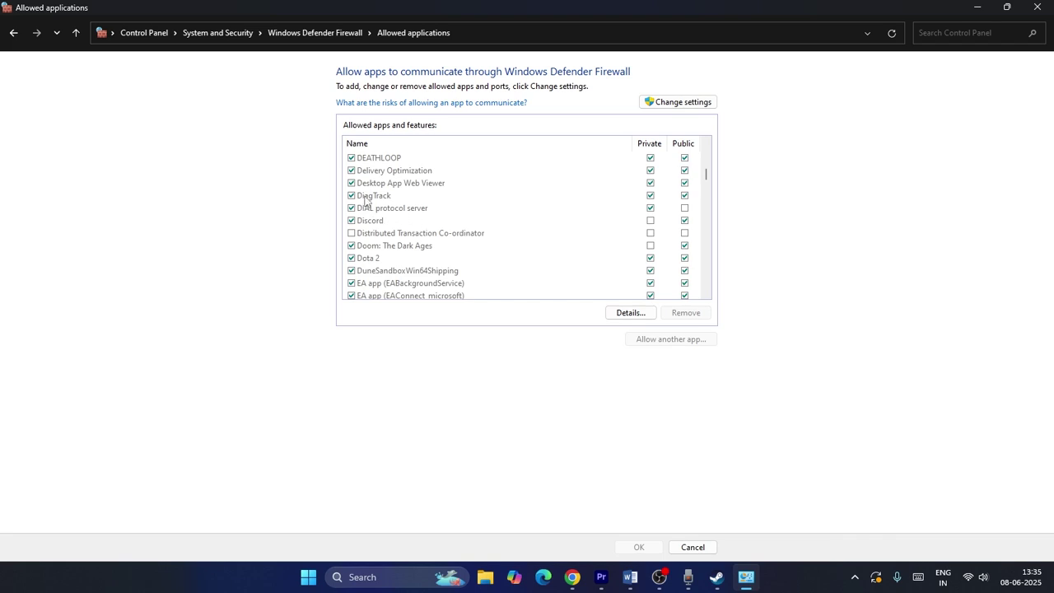
scroll(418, 222, "up", 1)
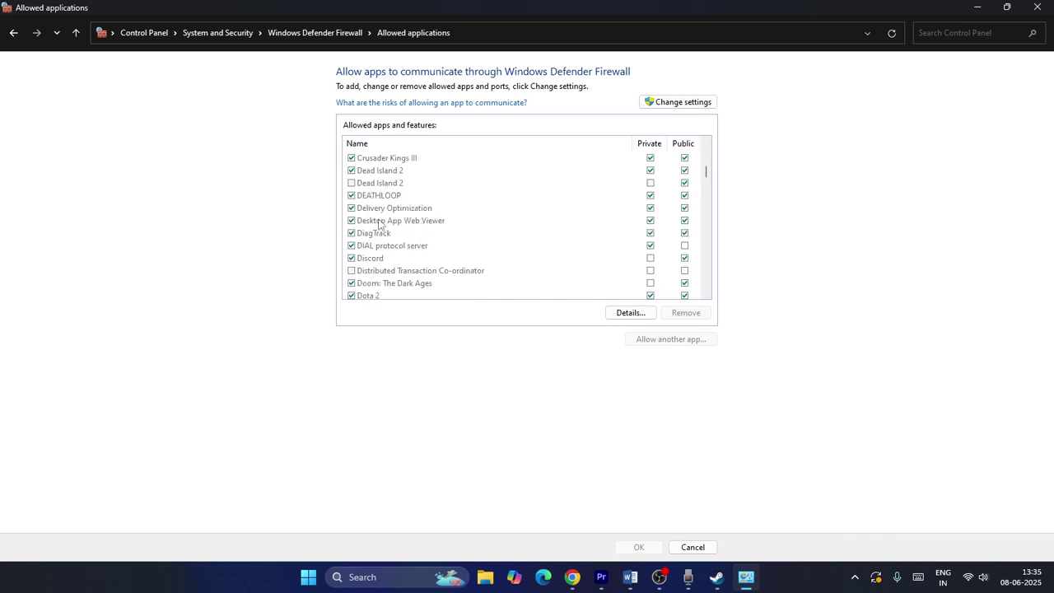
scroll(381, 222, "down", 1)
scroll(384, 223, "down", 2)
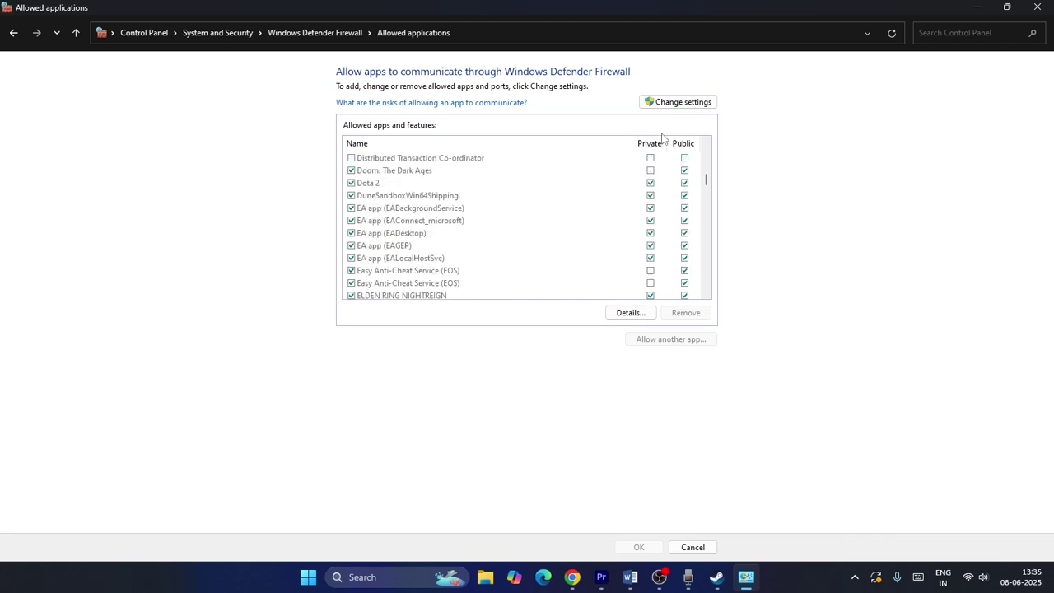
left_click(674, 102)
- Start adding an allowed app and browse D:\SteamLibrary\steamapps\common before backing out
left_click(670, 339)
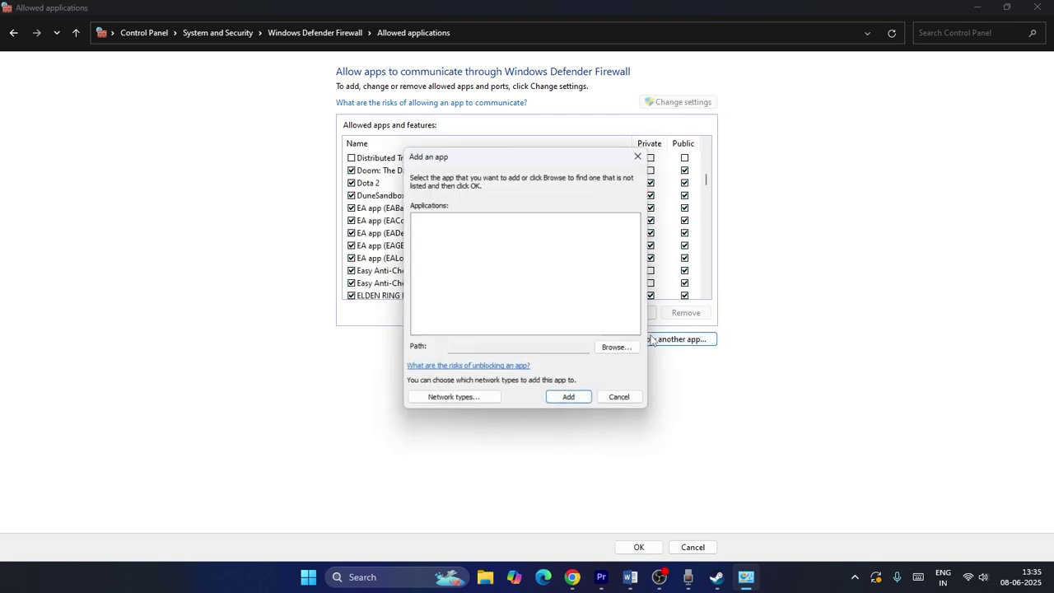
left_click(623, 349)
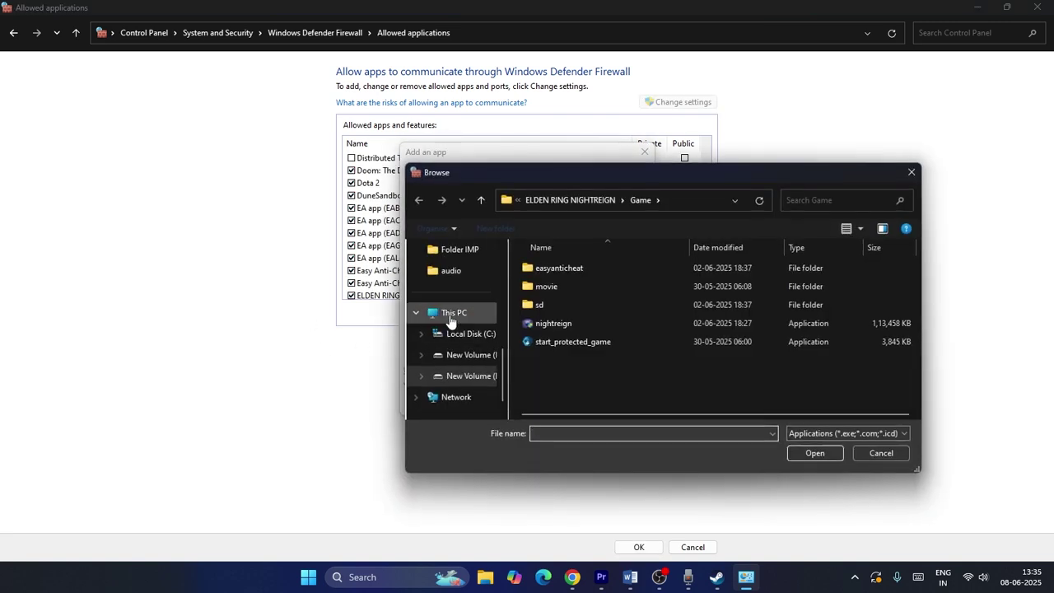
left_click(454, 313)
double_click(741, 283)
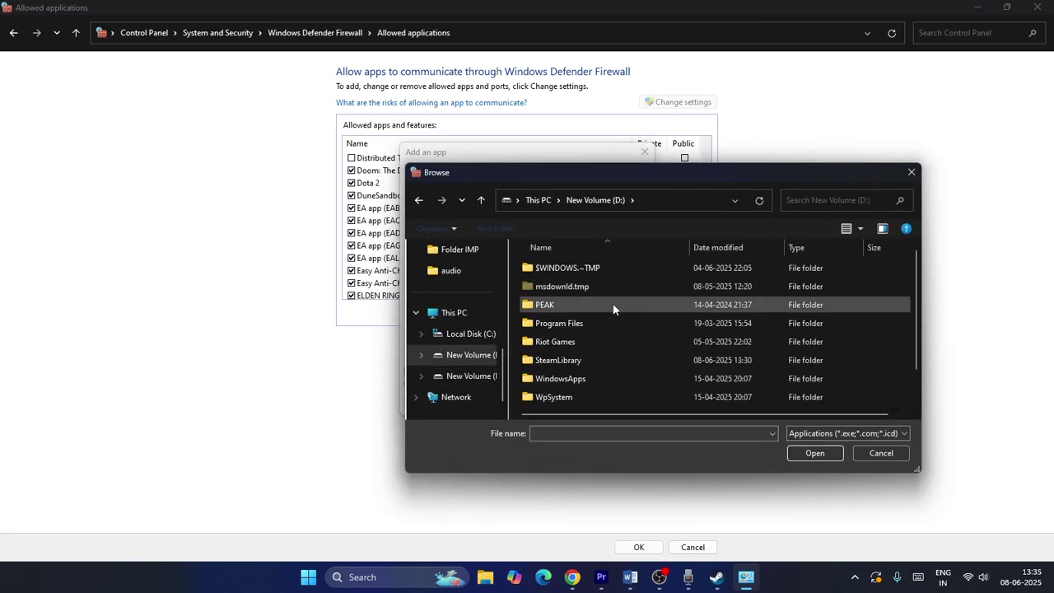
double_click(567, 360)
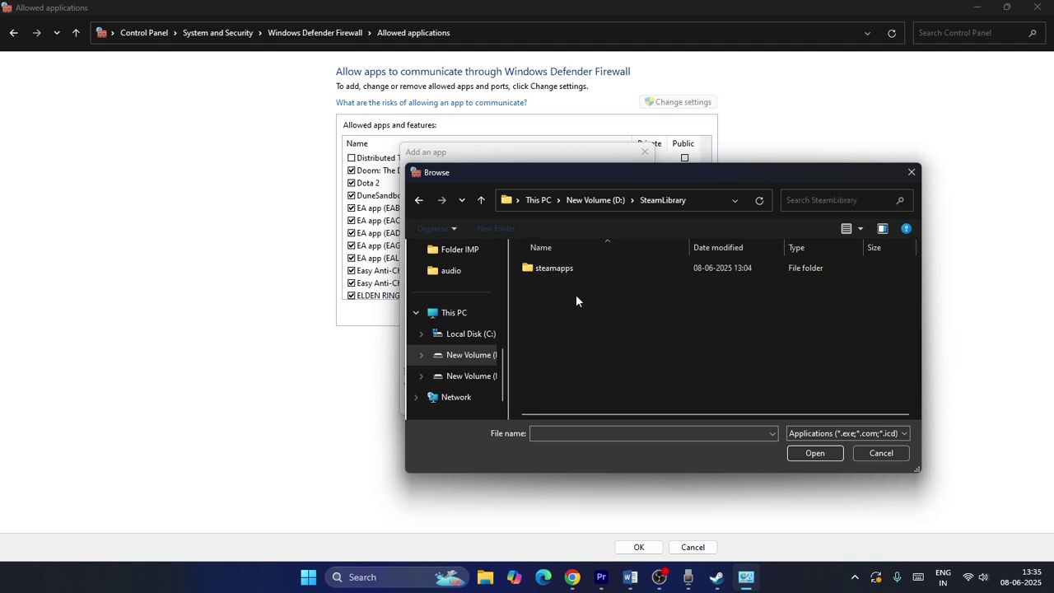
left_click(590, 272)
double_click(567, 269)
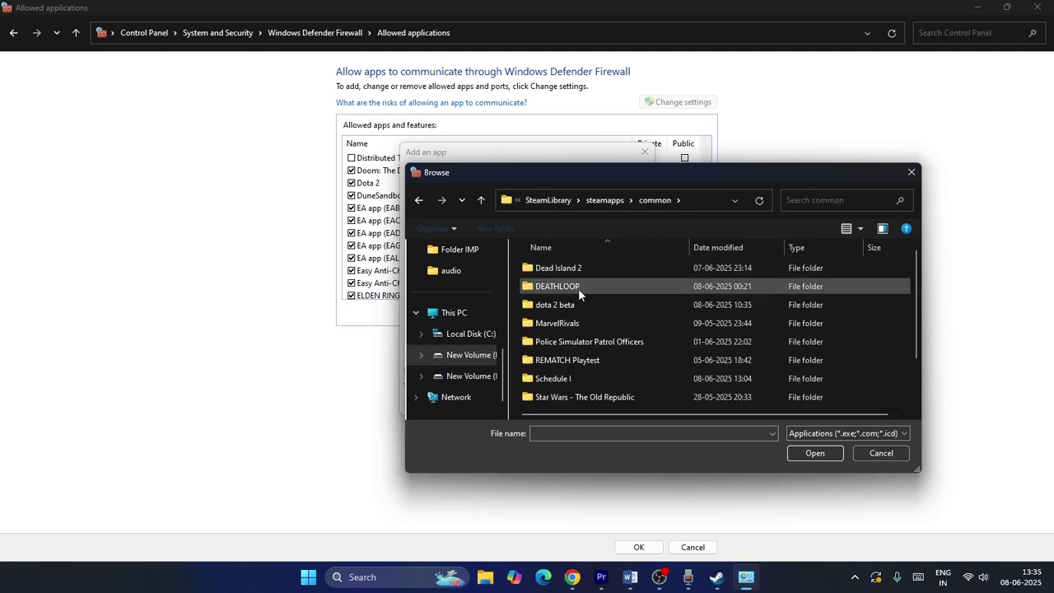
left_click(482, 202)
left_click(483, 203)
left_click(482, 201)
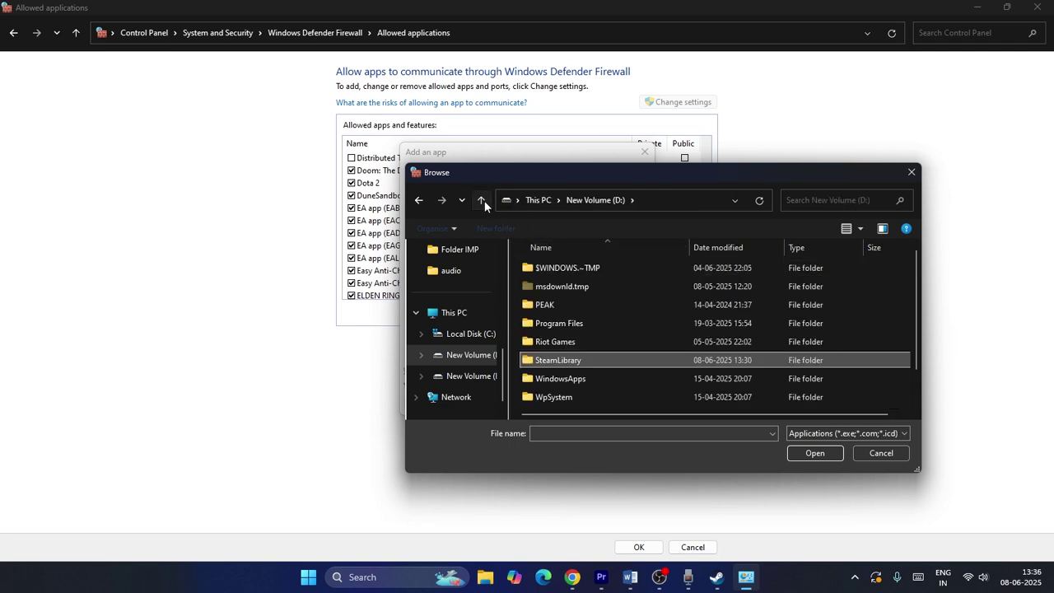
left_click(482, 202)
- Add E:\SteamLibrary\steamapps\common\DuneAwakening\DuneSandbox to the firewall's allowed apps
double_click(568, 316)
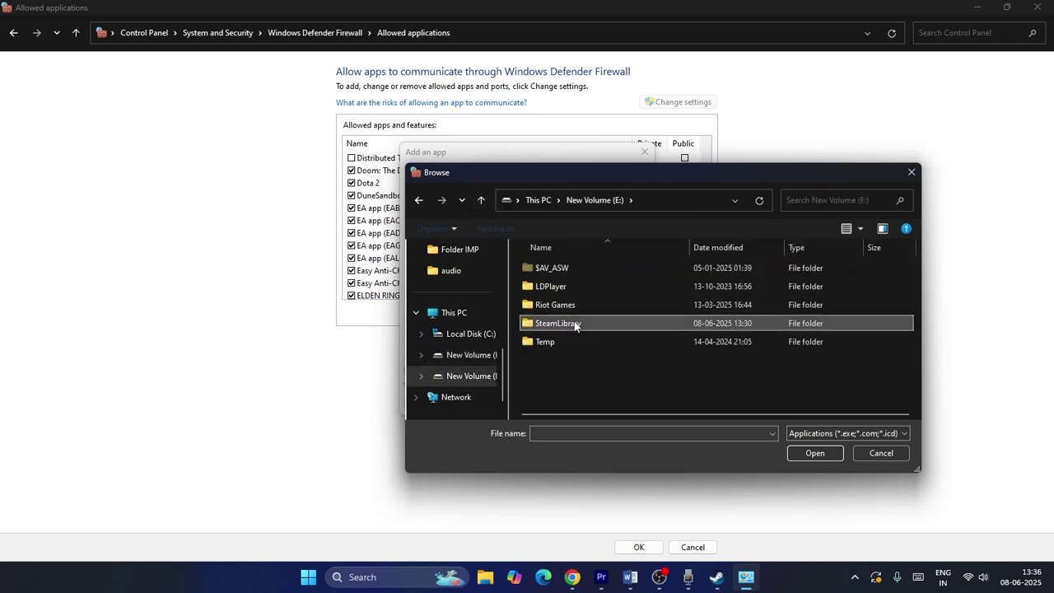
double_click(571, 323)
double_click(561, 272)
double_click(562, 271)
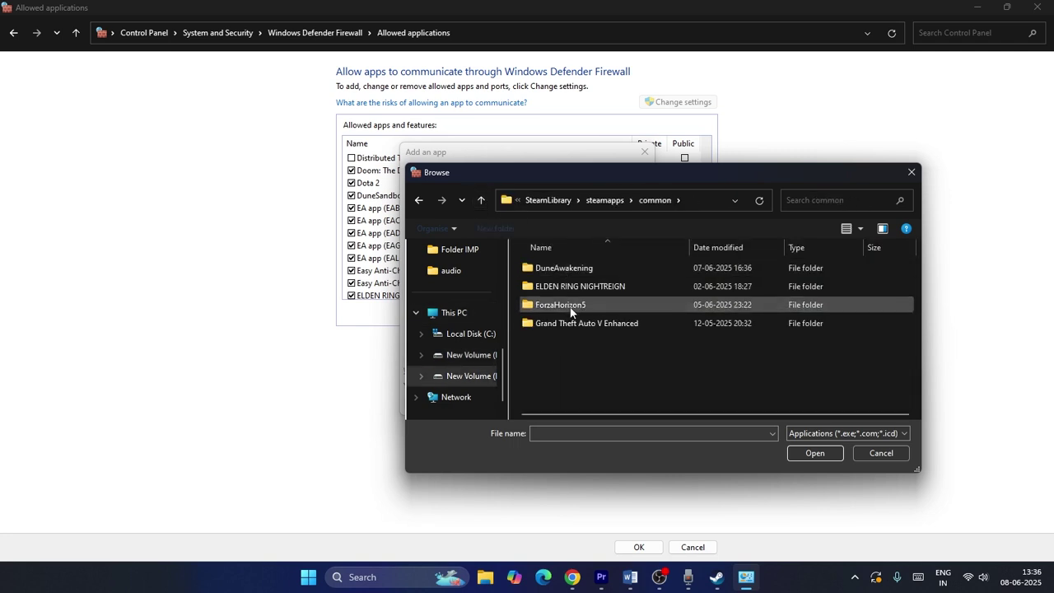
double_click(540, 268)
left_click(577, 343)
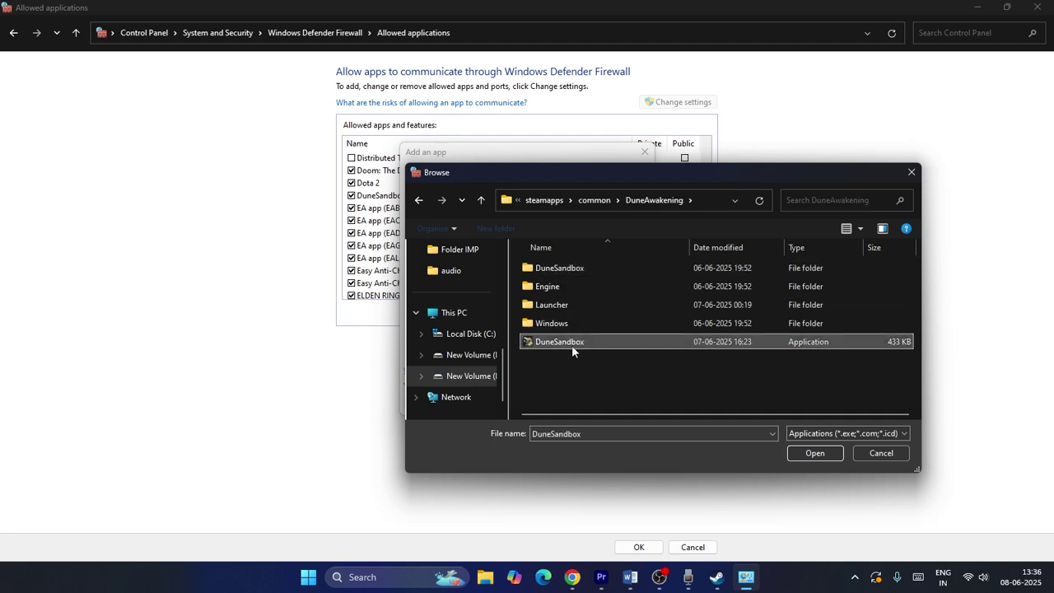
left_click(800, 456)
left_click(572, 403)
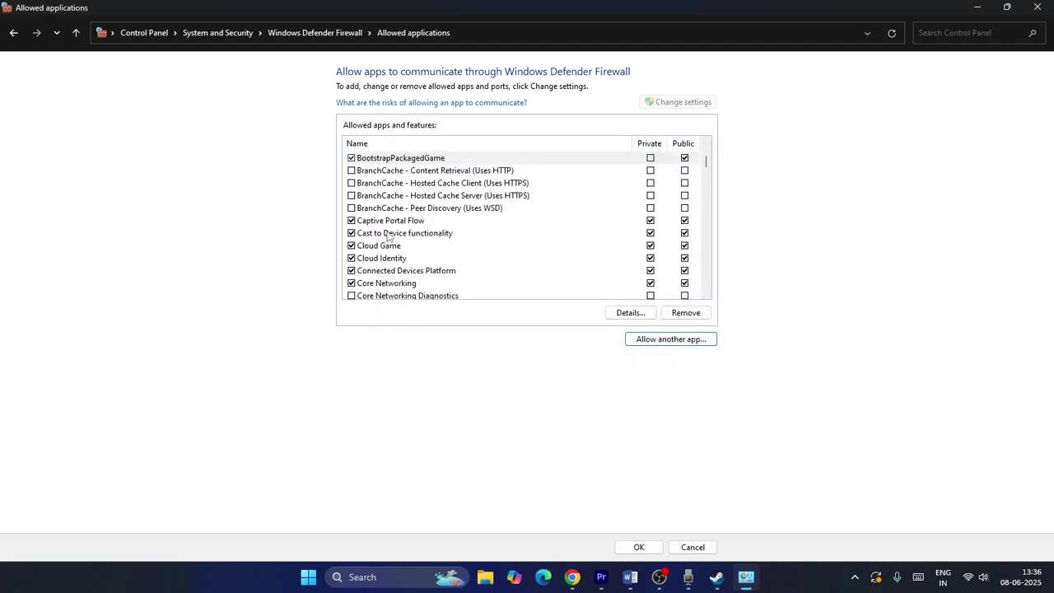
- Check the allowed-apps list for the new DuneSandbox entry, then close the firewall window
scroll(472, 228, "up", 1)
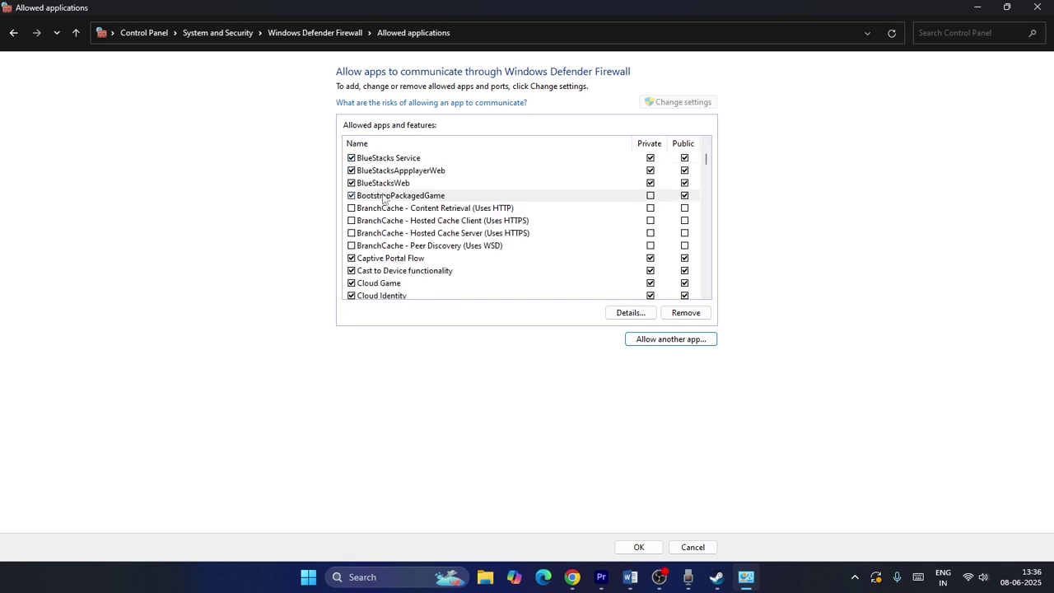
scroll(430, 238, "up", 2)
scroll(430, 238, "down", 4)
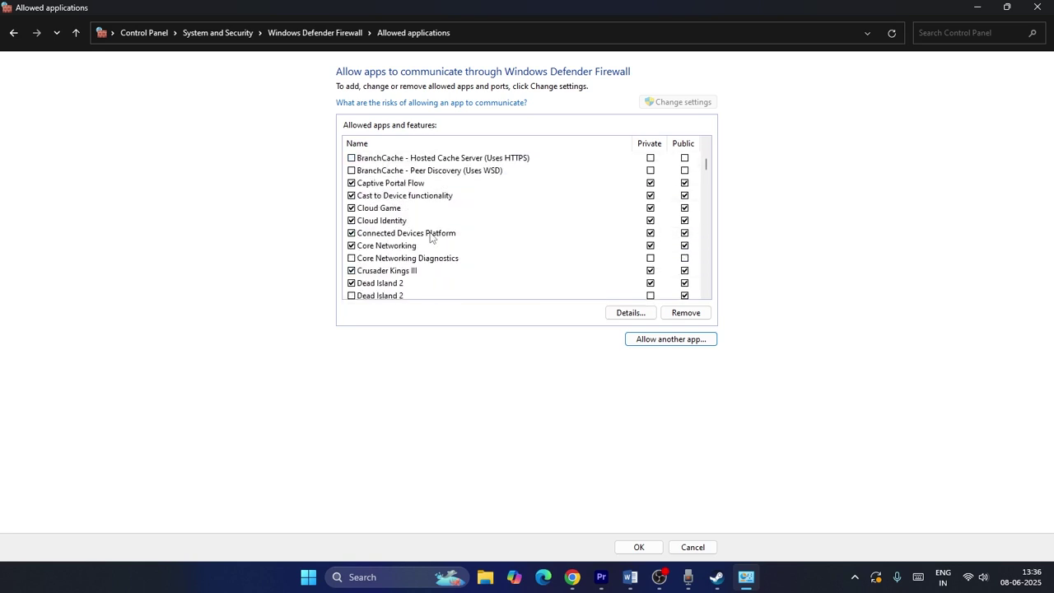
scroll(427, 198, "down", 1)
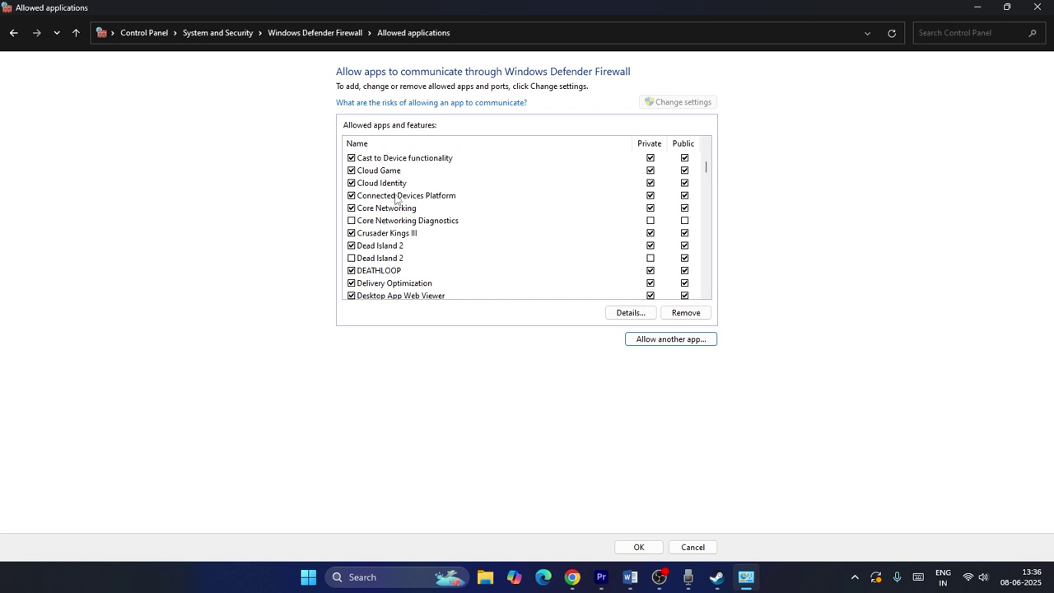
scroll(430, 218, "up", 1)
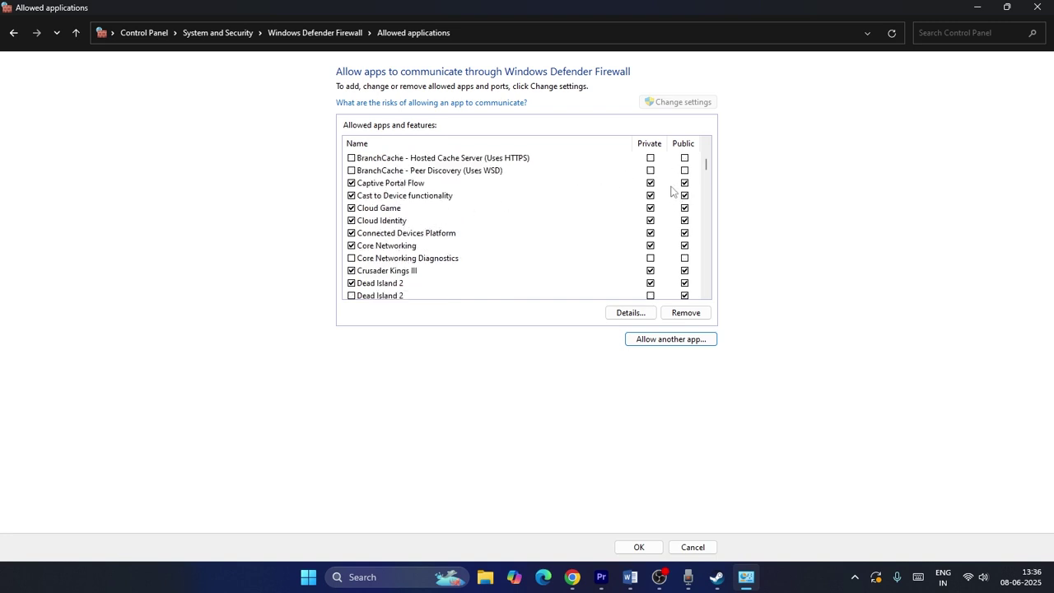
left_click(1037, 8)
scroll(495, 263, "down", 2)
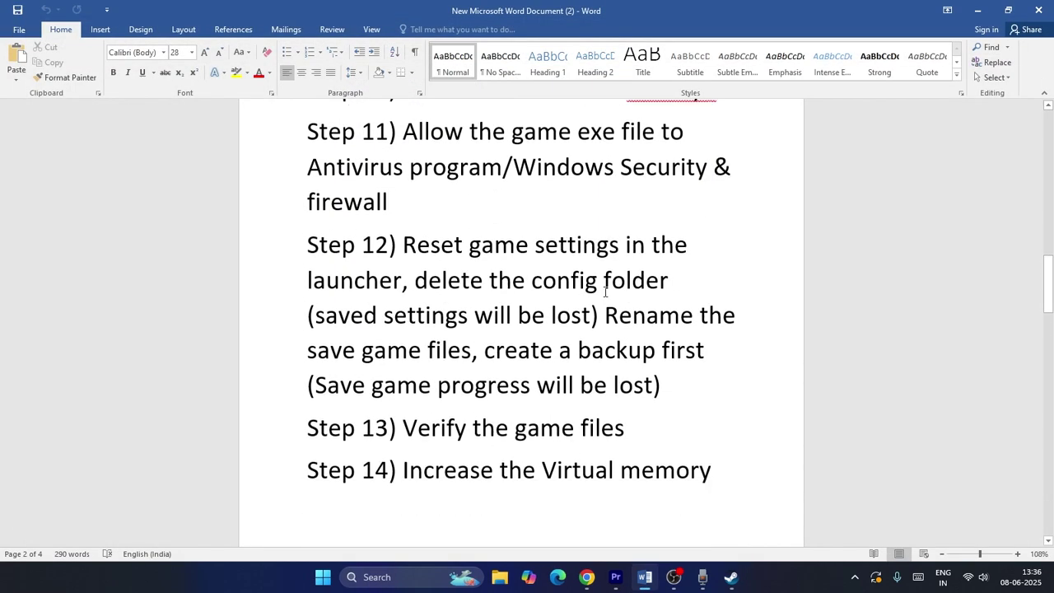
- Review Step 12's config folder and 'saved settings will be lost' text, then open File Explorer
left_click_drag(406, 247, 684, 281)
left_click(659, 318)
left_click_drag(604, 317, 316, 317)
left_click(783, 337)
left_click(500, 576)
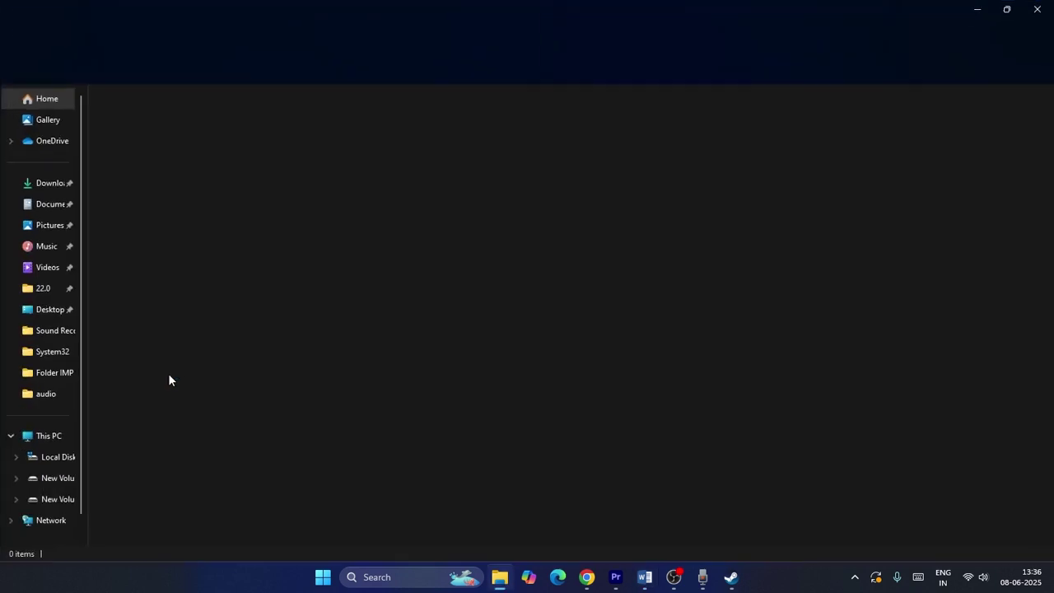
- Browse to This PC > Documents > My Games, then minimize Explorer and Word
left_click(41, 435)
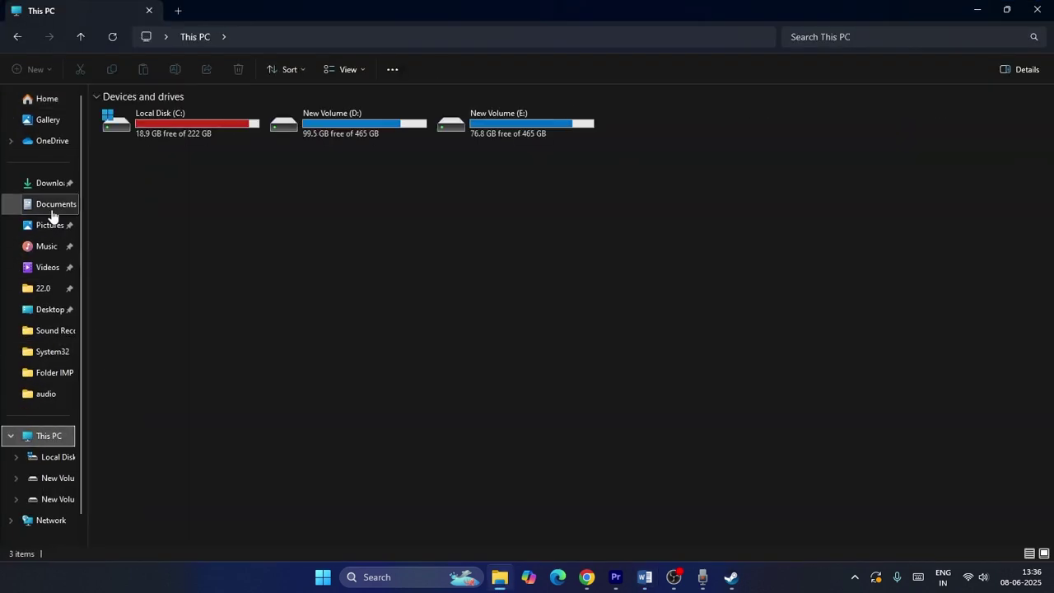
left_click(50, 205)
double_click(142, 188)
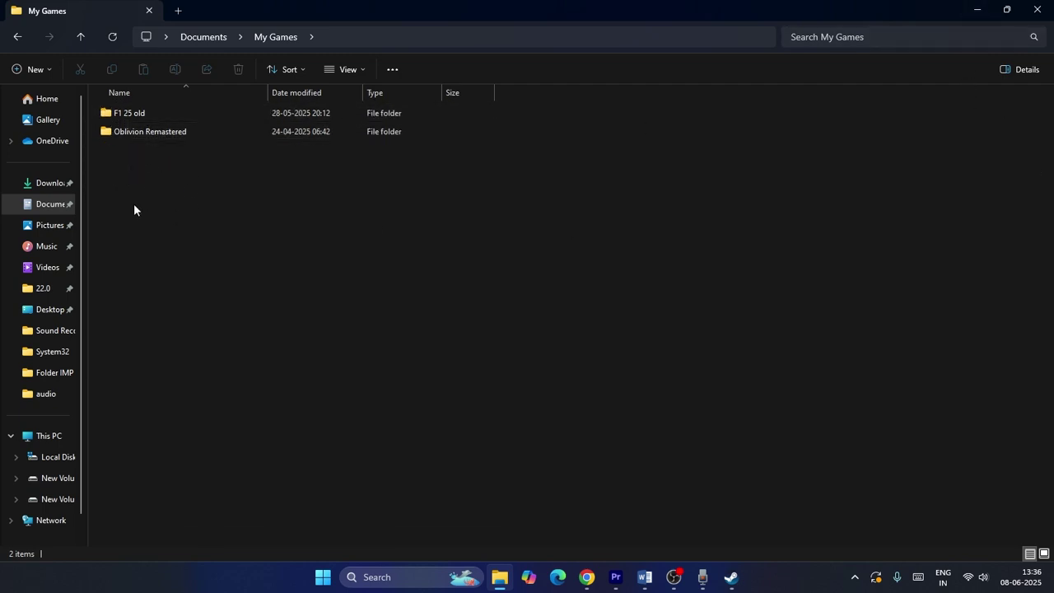
left_click(978, 10)
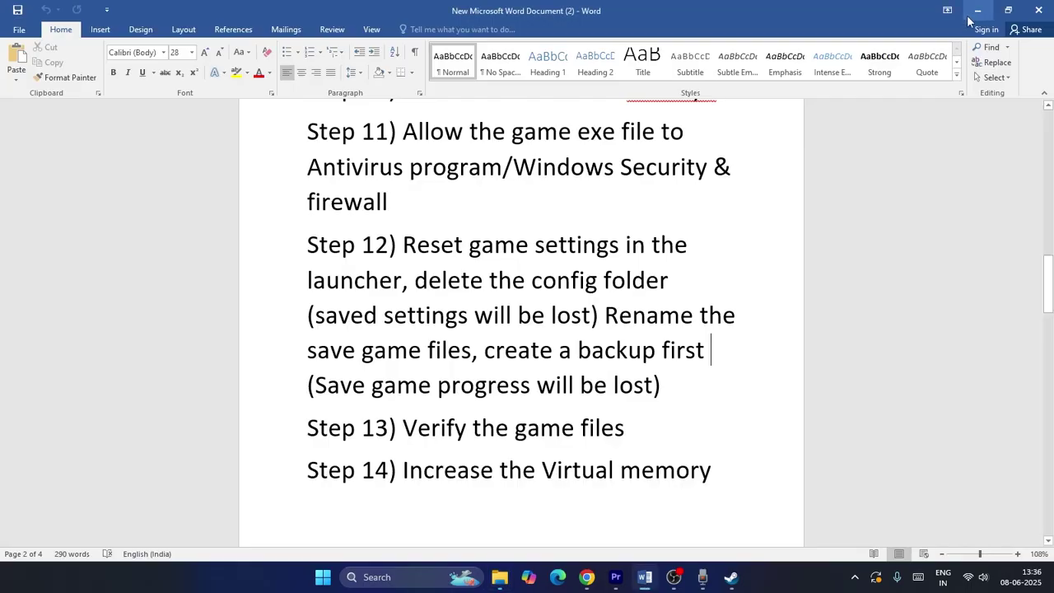
left_click(978, 10)
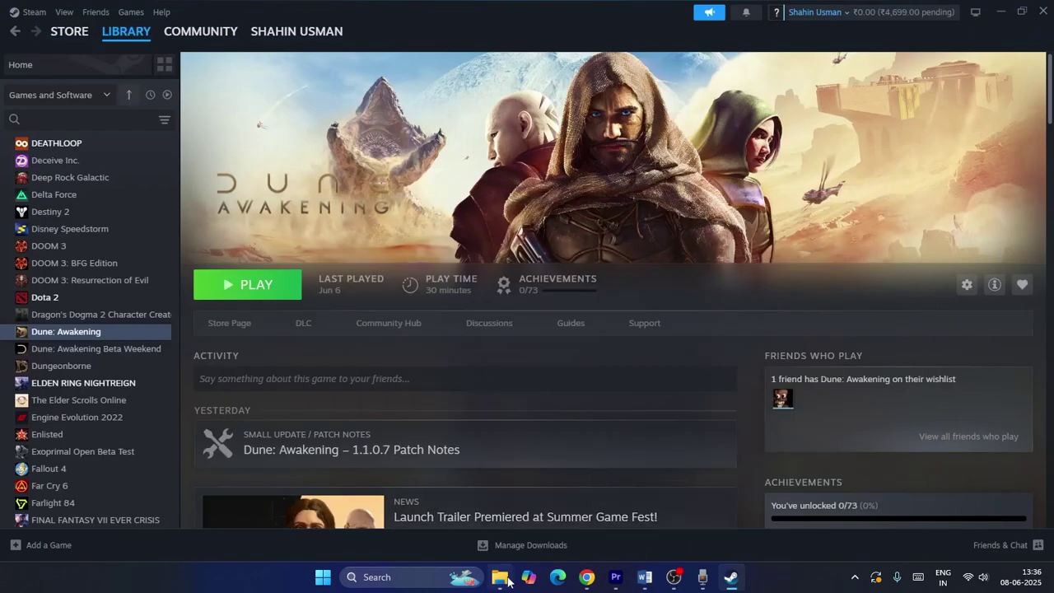
key("alt+Tab")
left_click(645, 577)
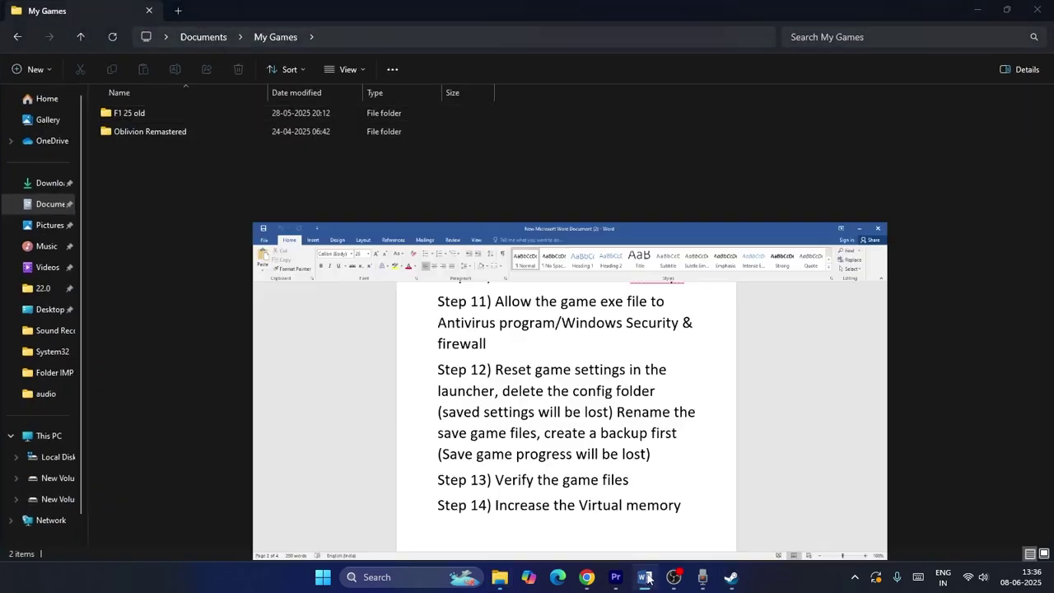
scroll(713, 323, "down", 2)
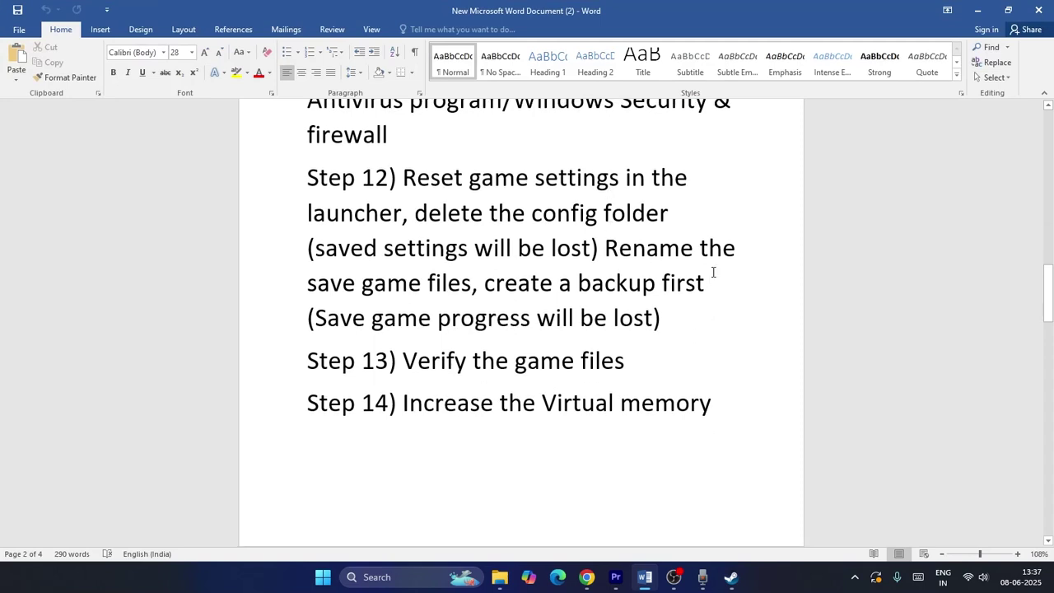
scroll(710, 270, "down", 3)
left_click_drag(404, 260, 624, 262)
left_click(732, 579)
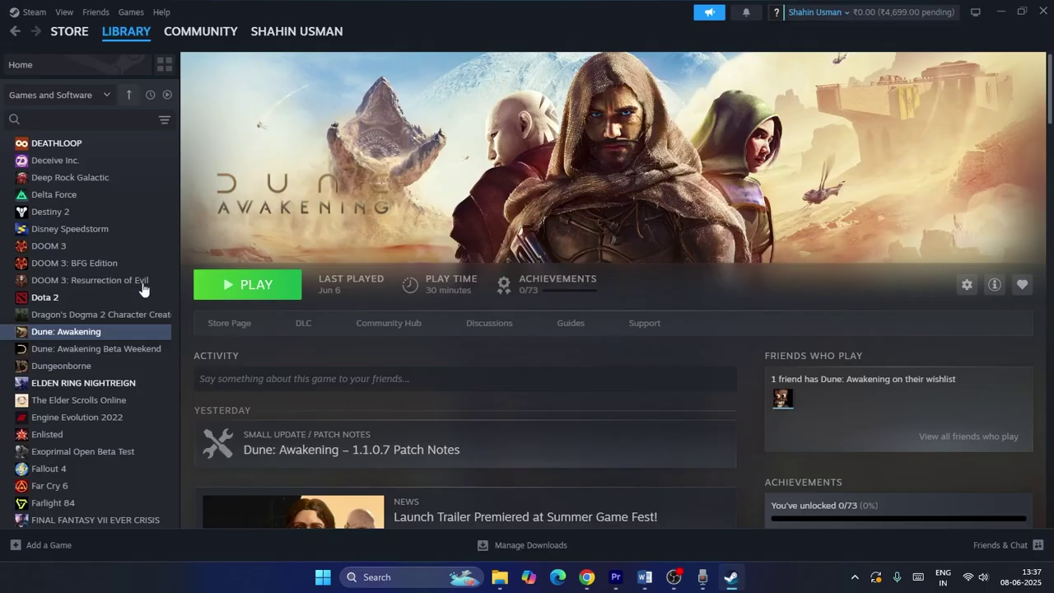
right_click(105, 334)
left_click(142, 434)
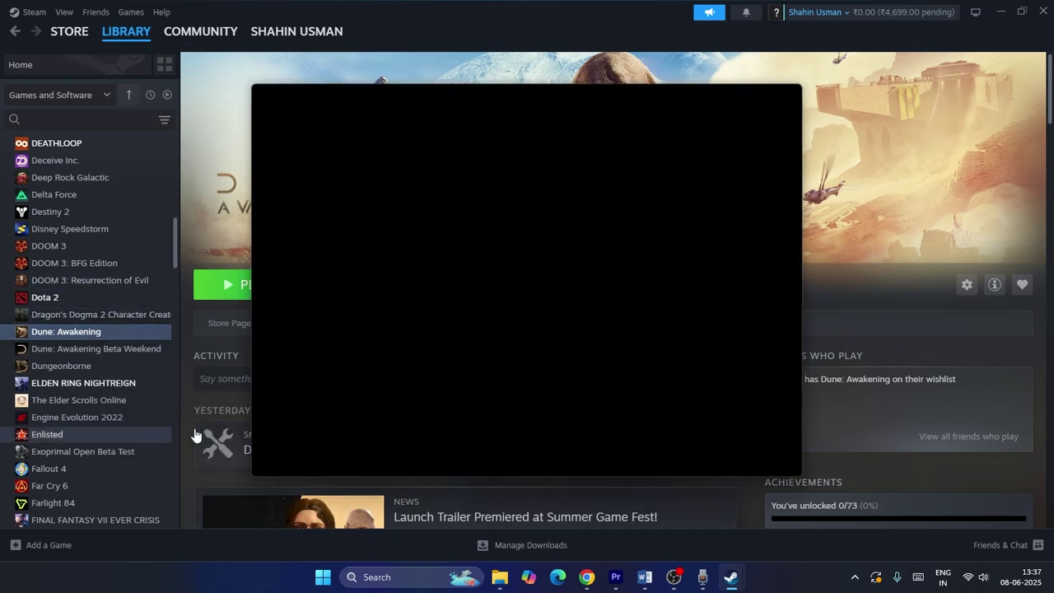
left_click(297, 212)
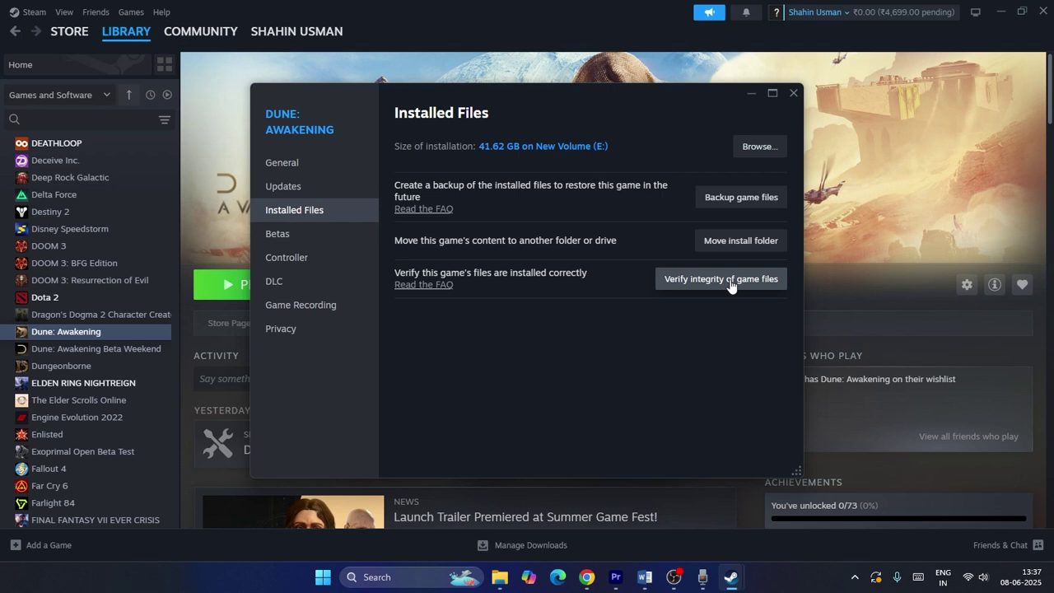
left_click(794, 93)
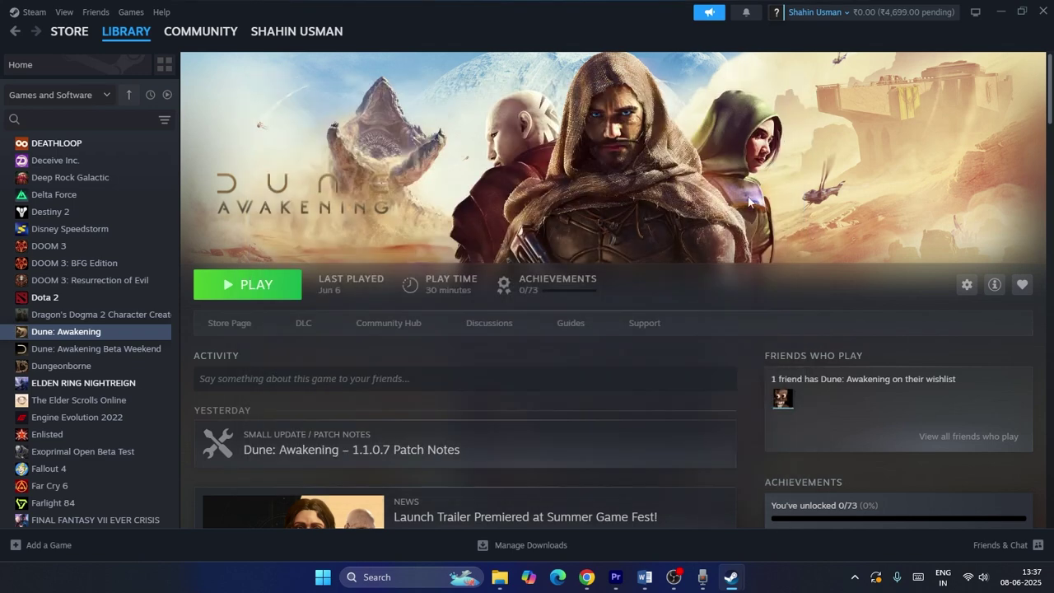
- From the Word guide, search 'view' and launch View advanced system settings
left_click(647, 579)
scroll(563, 292, "down", 2)
scroll(563, 292, "up", 1)
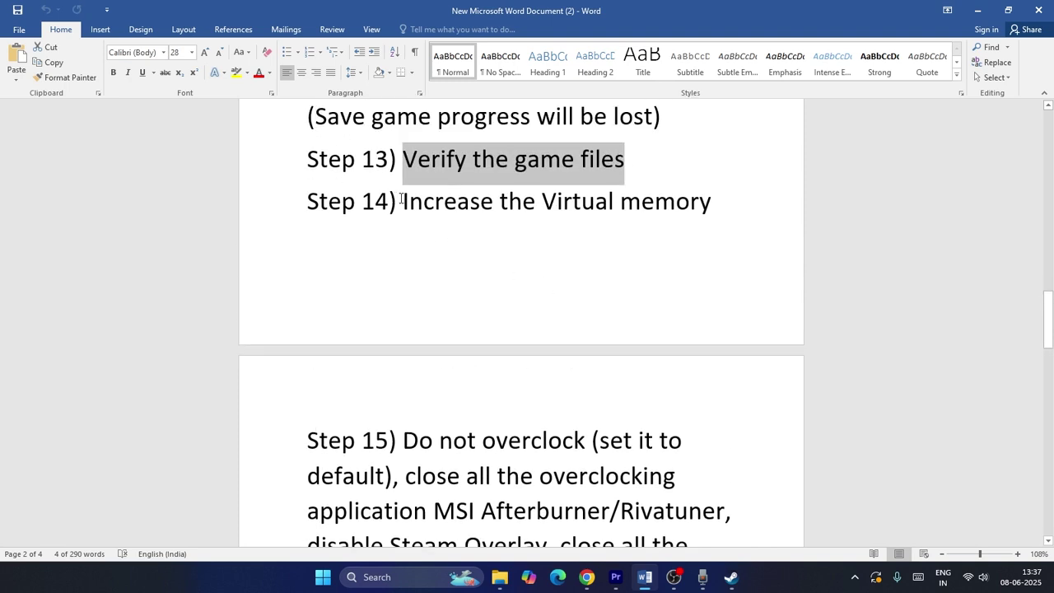
left_click(437, 578)
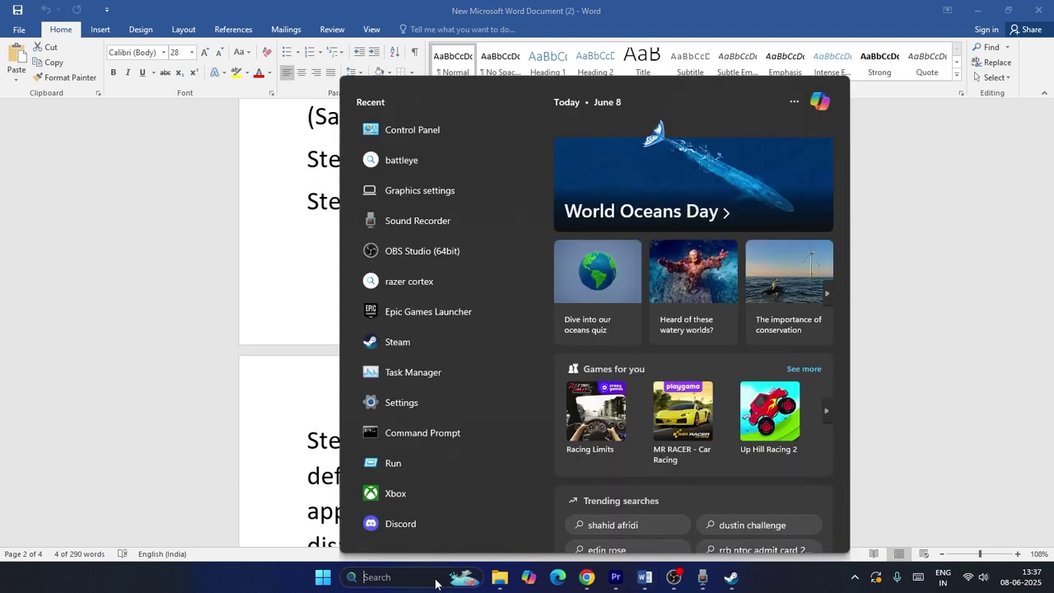
type("view")
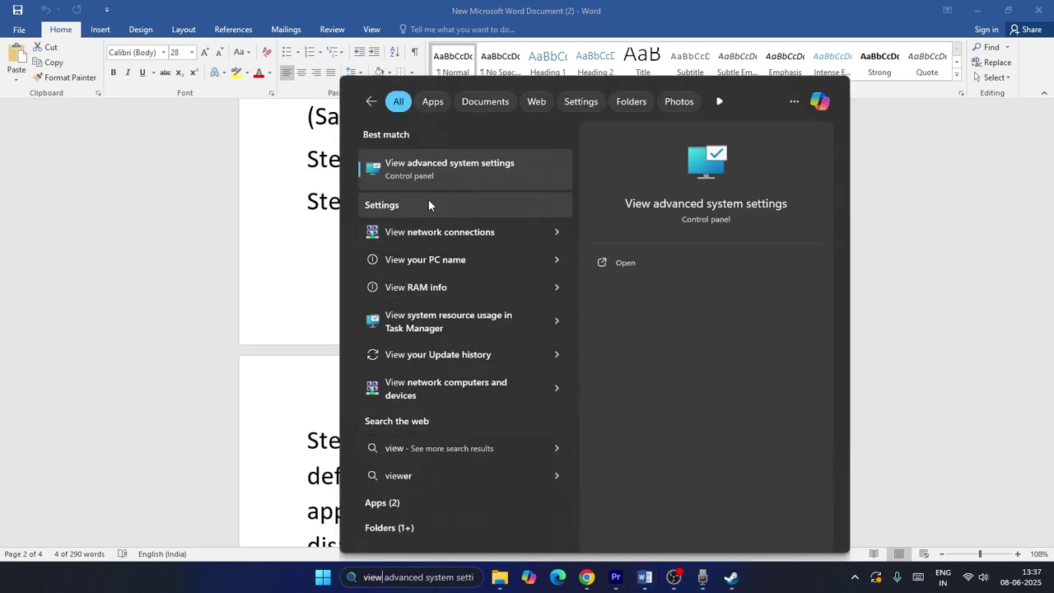
left_click(447, 183)
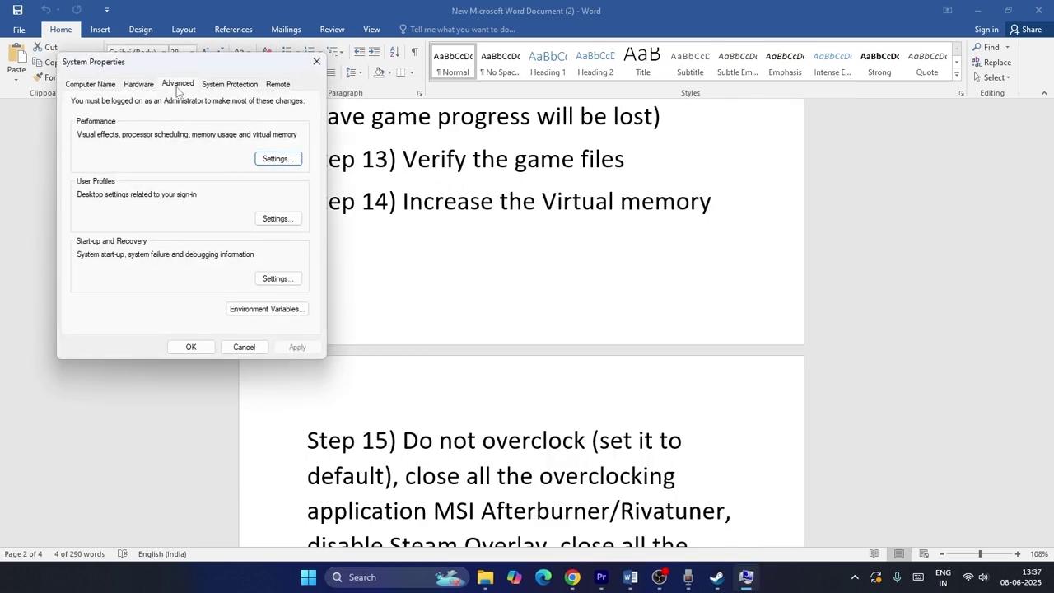
- In Virtual Memory, turn off automatic paging and choose Custom size for drive E:
left_click(278, 158)
left_click(154, 134)
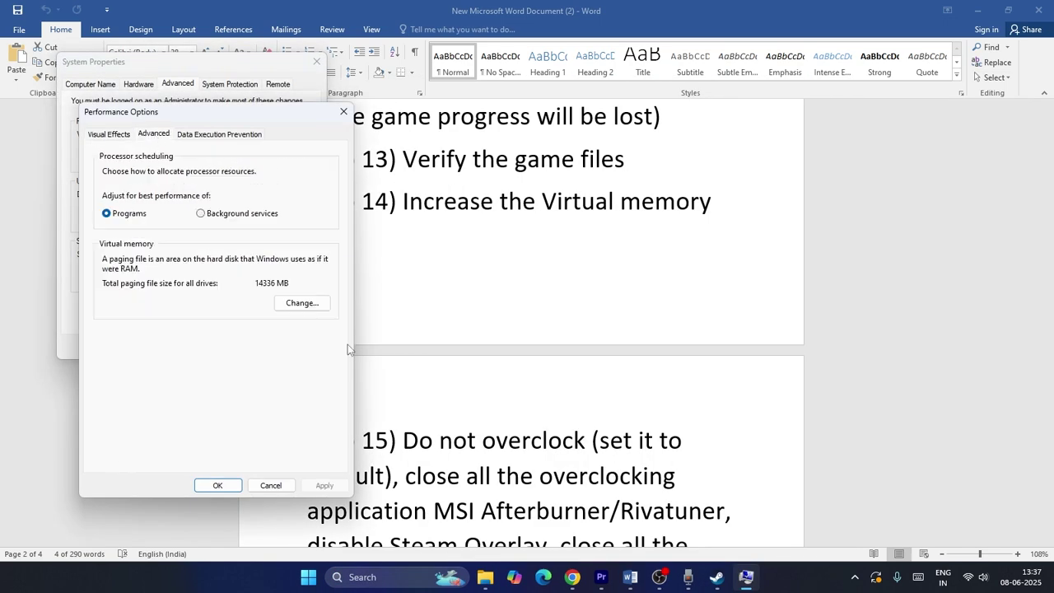
left_click(317, 306)
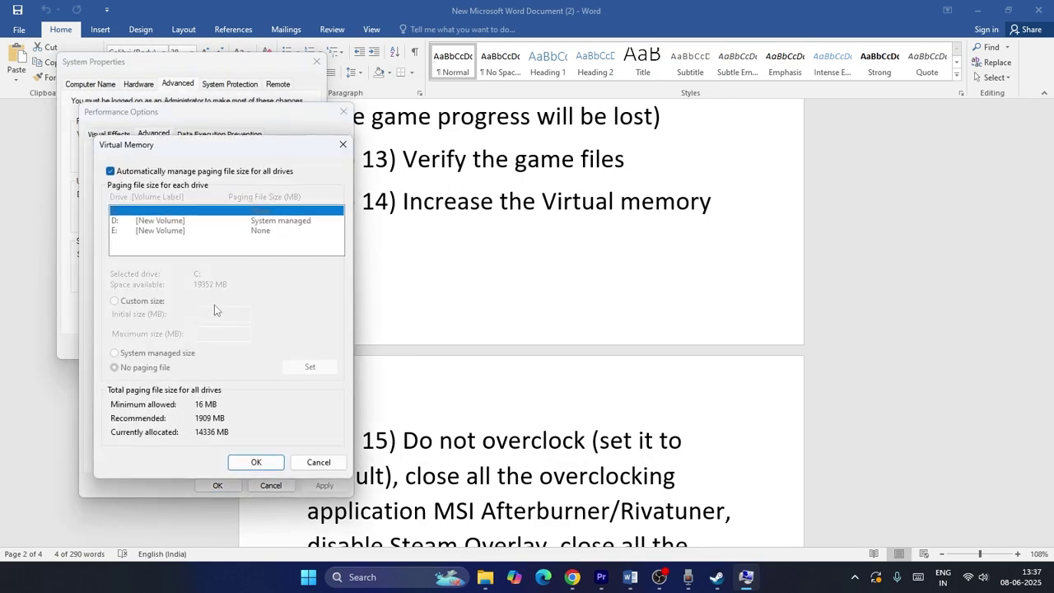
left_click(111, 172)
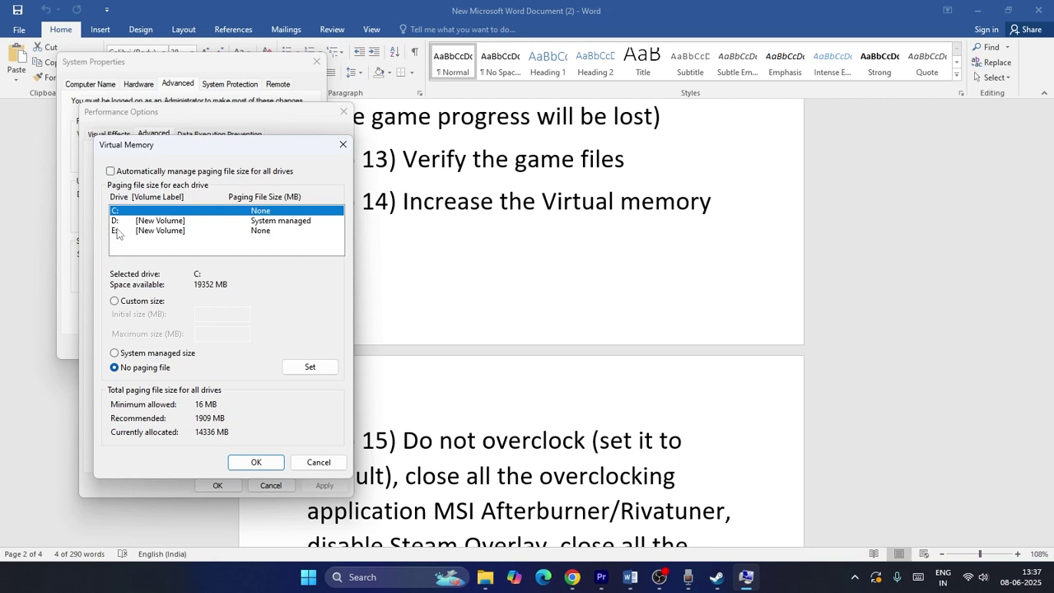
left_click(117, 233)
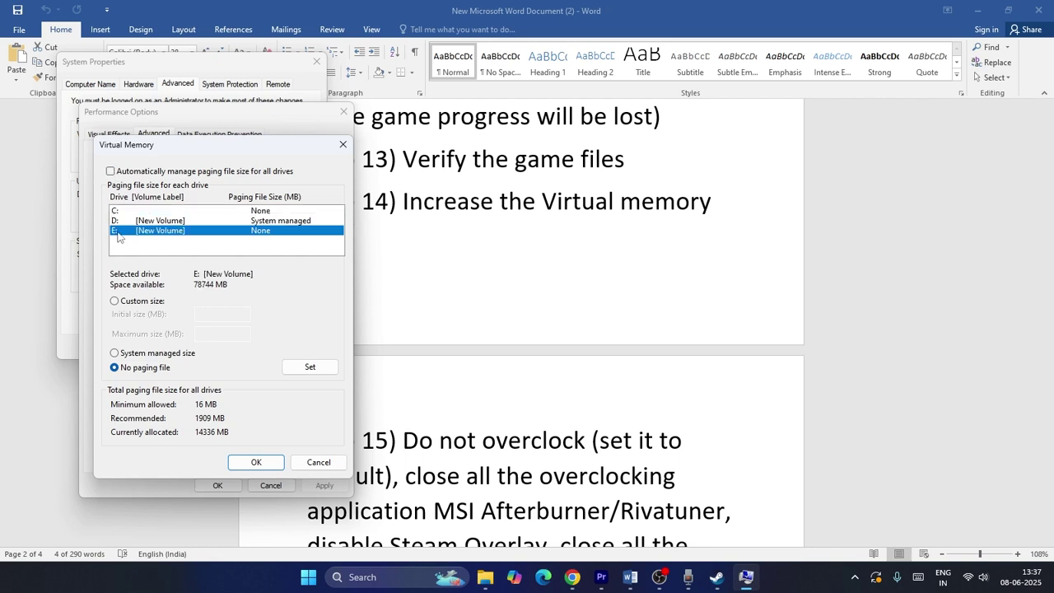
left_click(115, 301)
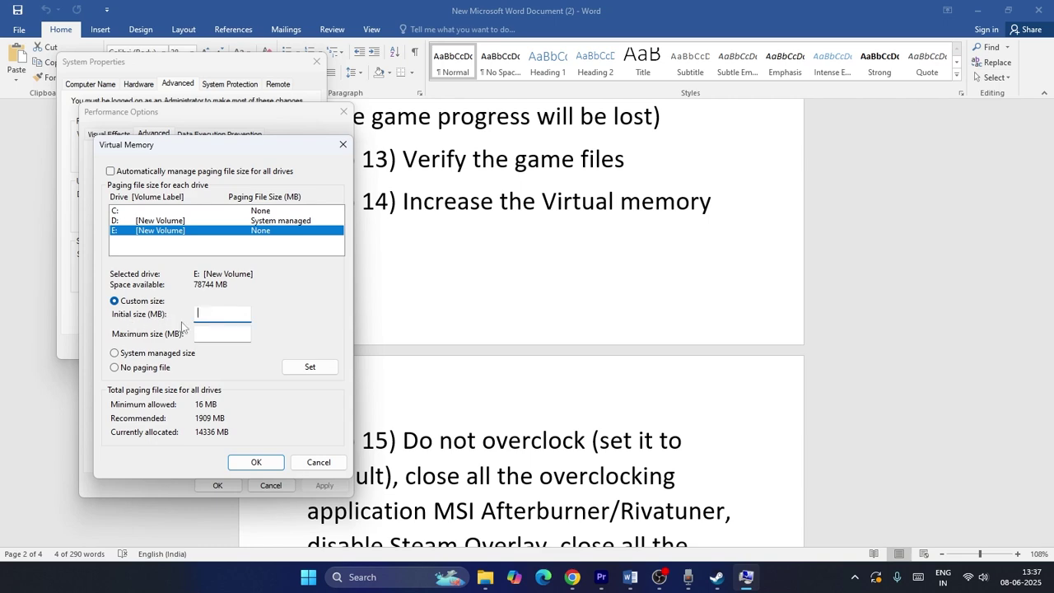
left_click(208, 332)
left_click(353, 576)
- Launch Calculator and compute 16 × 1024 = 16,384
type("calculator")
left_click(435, 169)
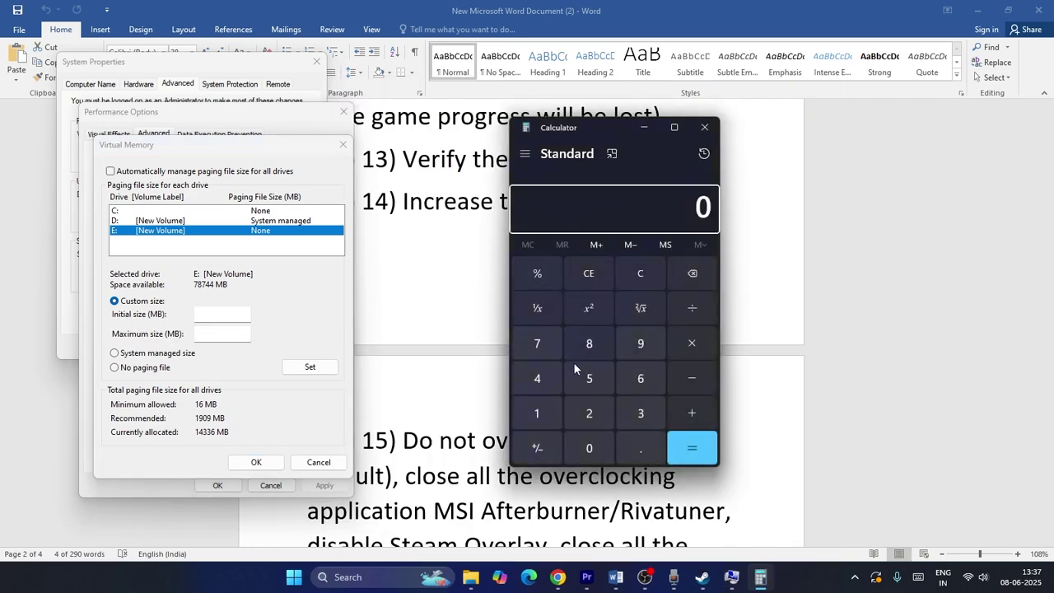
left_click(536, 415)
left_click(628, 379)
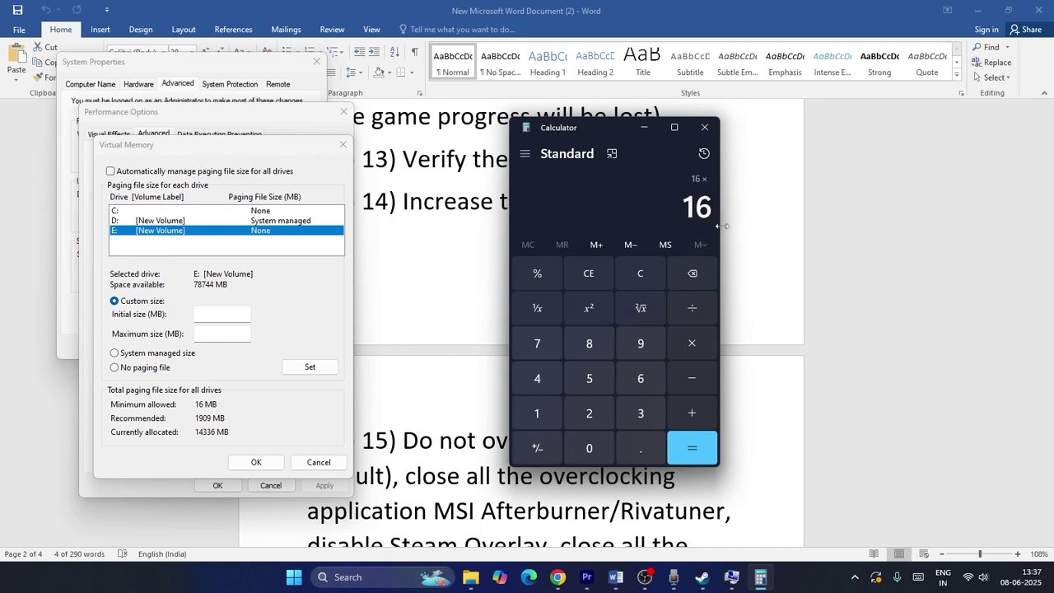
left_click(549, 413)
left_click(589, 448)
left_click(589, 413)
left_click(537, 378)
left_click(692, 448)
- Multiply 16,384 by 1.5 in Calculator to get 24,576
left_click(684, 354)
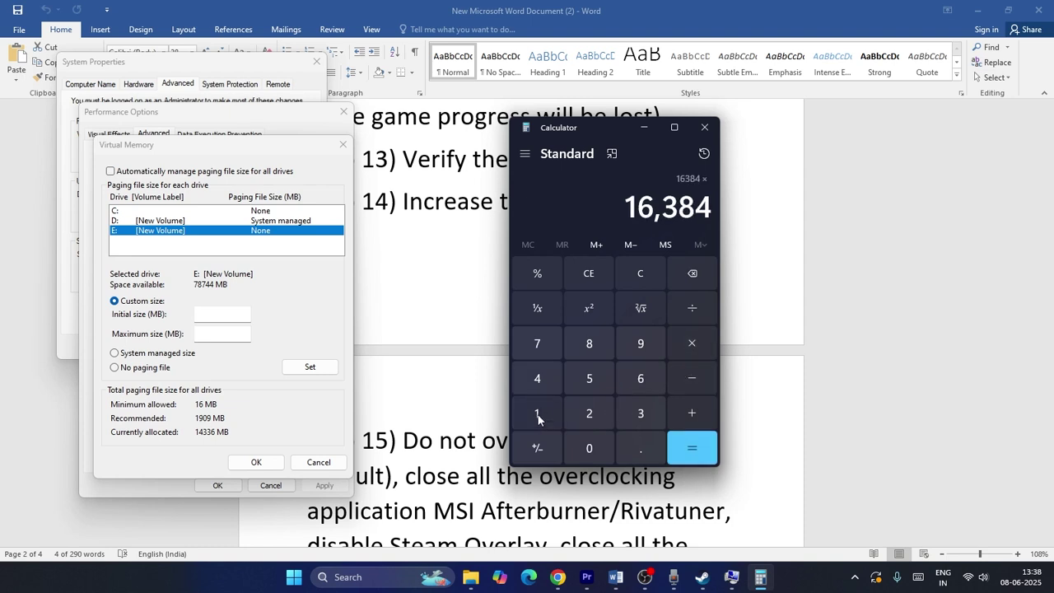
left_click(537, 414)
left_click(633, 443)
left_click(602, 377)
left_click(729, 455)
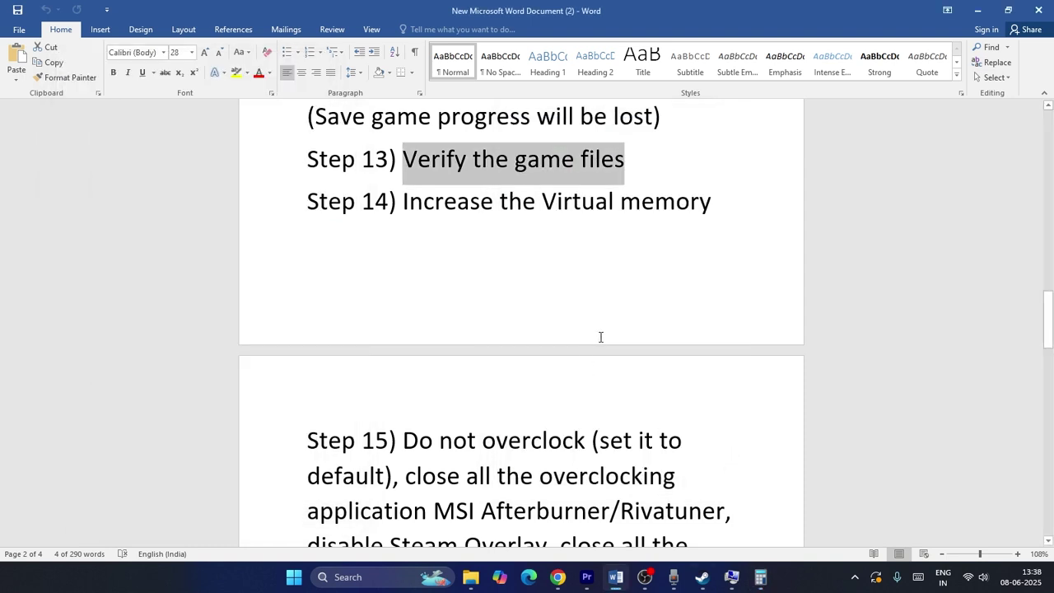
left_click(760, 577)
left_click(691, 455)
- Copy 24,576 into the Virtual Memory Initial size field
left_click_drag(617, 223, 729, 221)
key("ctrl+c")
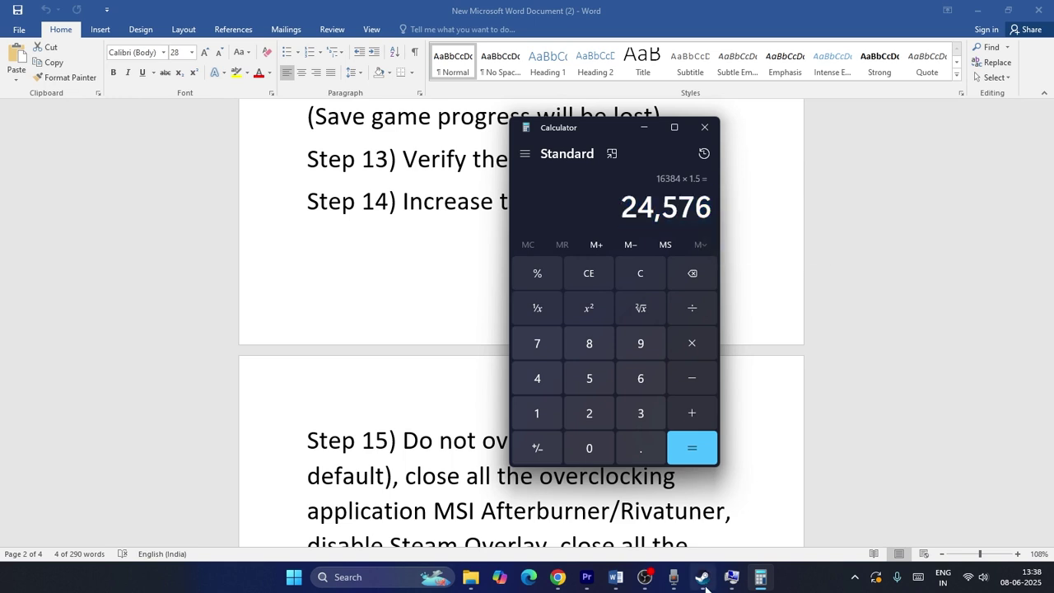
left_click(732, 577)
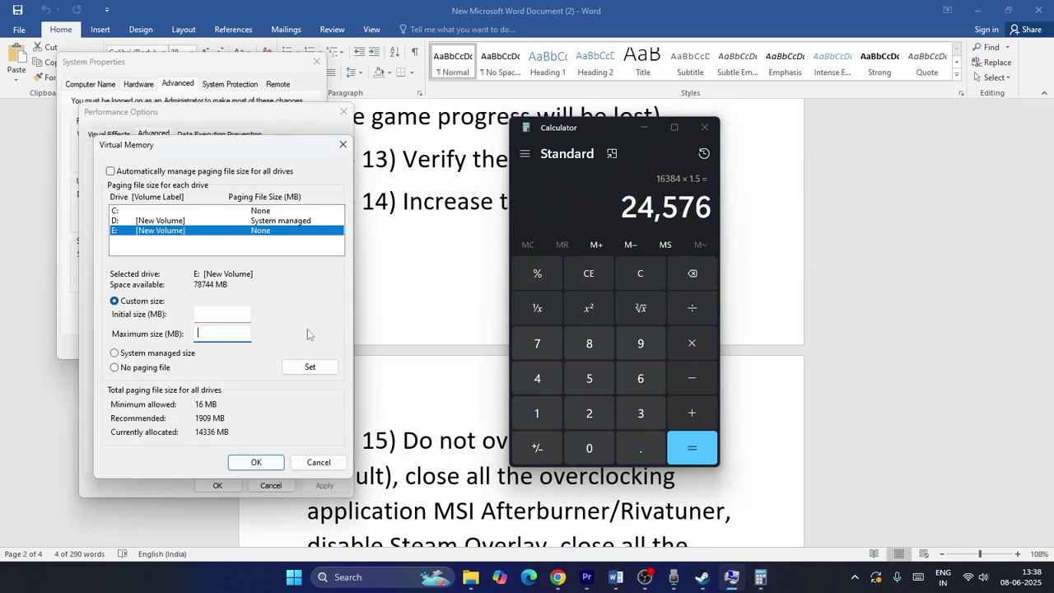
right_click(225, 314)
left_click(248, 373)
- Clear Calculator and compute 16 × 1024 × 3 = 49,152
left_click(589, 276)
left_click(537, 413)
left_click(641, 378)
left_click(692, 344)
left_click(537, 413)
left_click(589, 448)
left_click(589, 413)
left_click(537, 378)
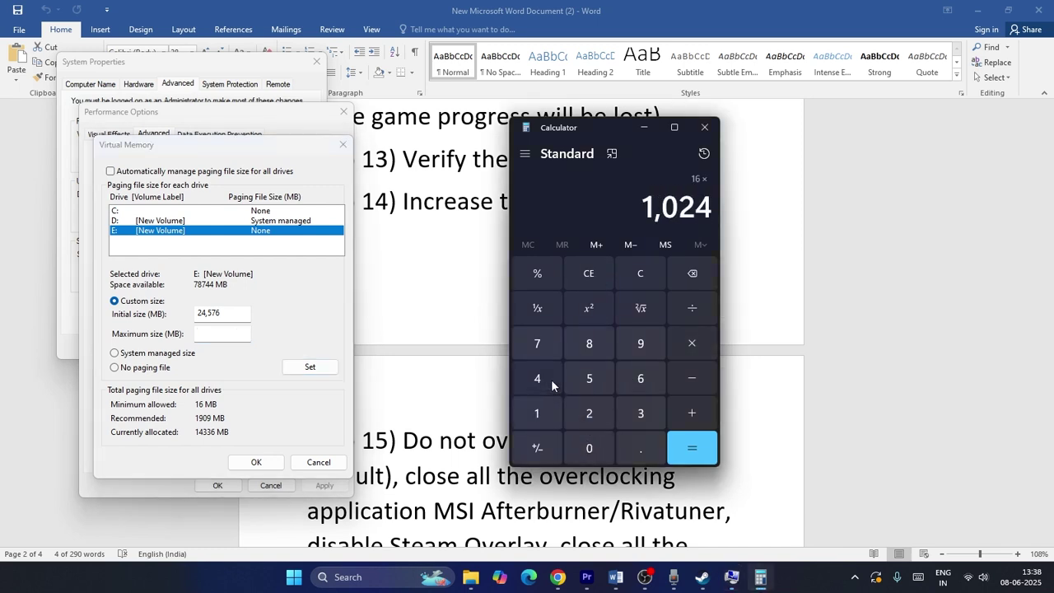
left_click(692, 448)
left_click(692, 344)
left_click(641, 412)
left_click(689, 448)
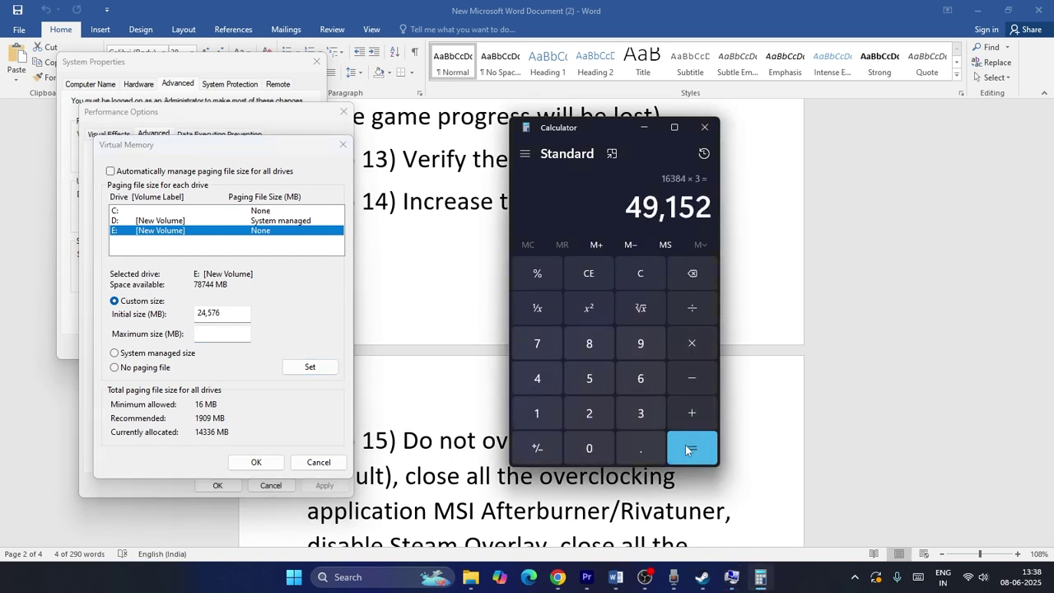
- Copy 49,152 into the Virtual Memory Maximum size field
left_click_drag(628, 208, 702, 206)
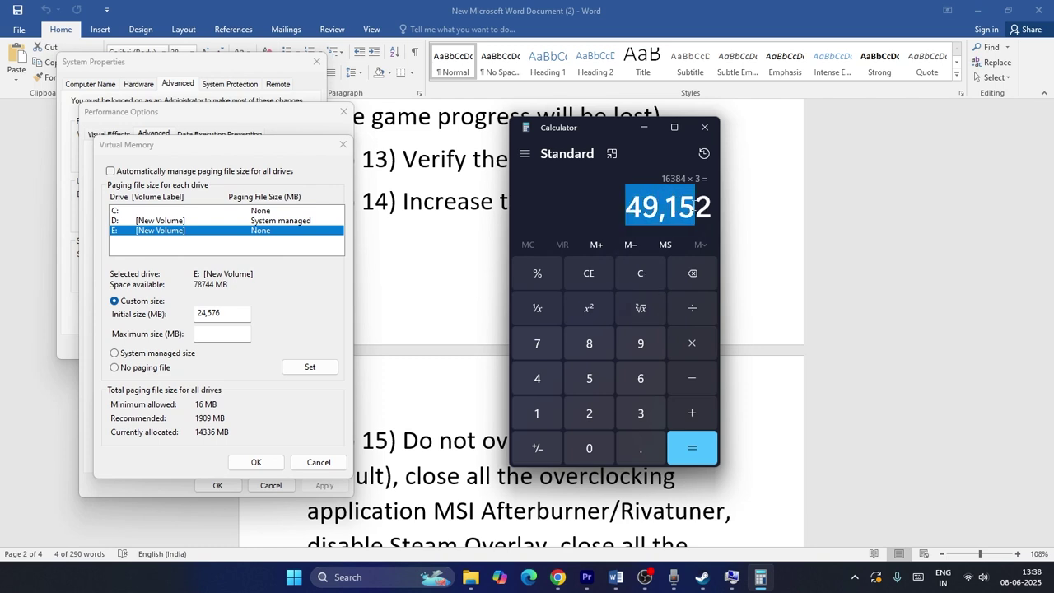
double_click(697, 206)
right_click(689, 204)
left_click(659, 216)
left_click_drag(626, 216, 714, 211)
right_click(717, 216)
left_click(725, 225)
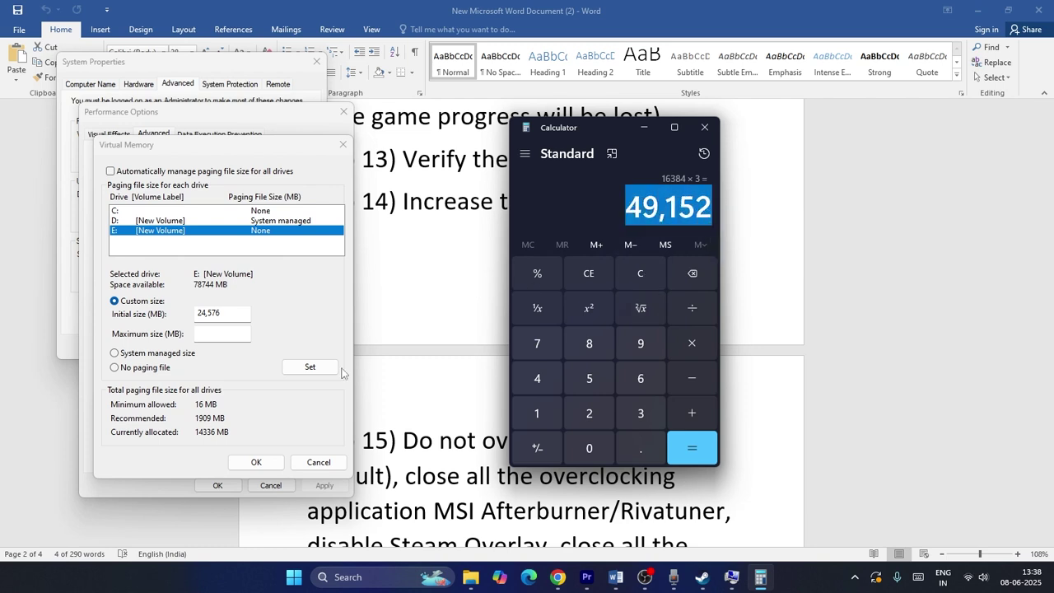
right_click(243, 338)
left_click(272, 390)
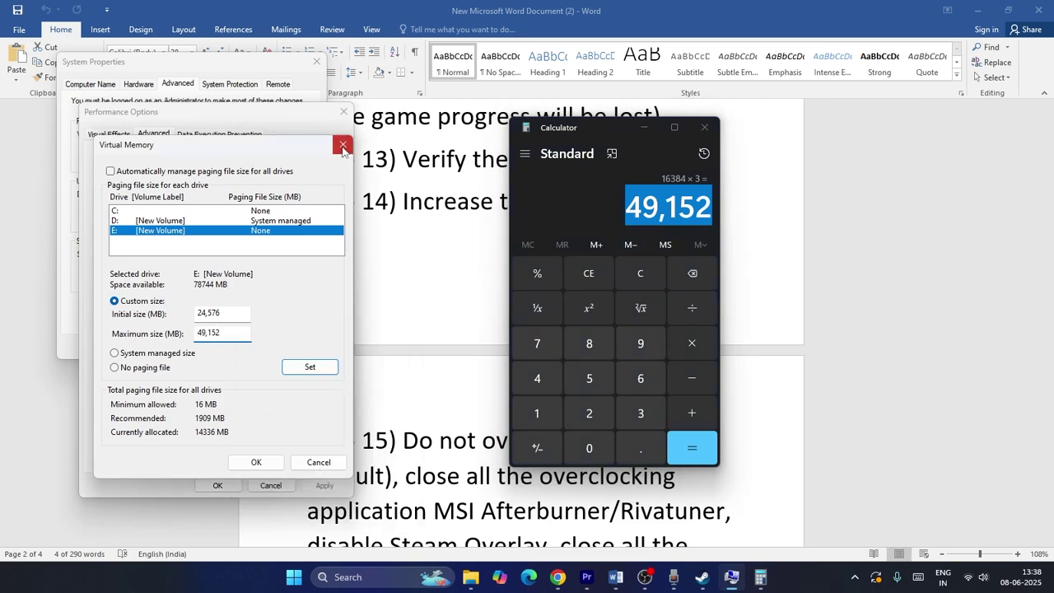
- Close Virtual Memory, Performance Options, System Properties and Calculator
left_click(343, 146)
left_click(343, 111)
left_click(317, 62)
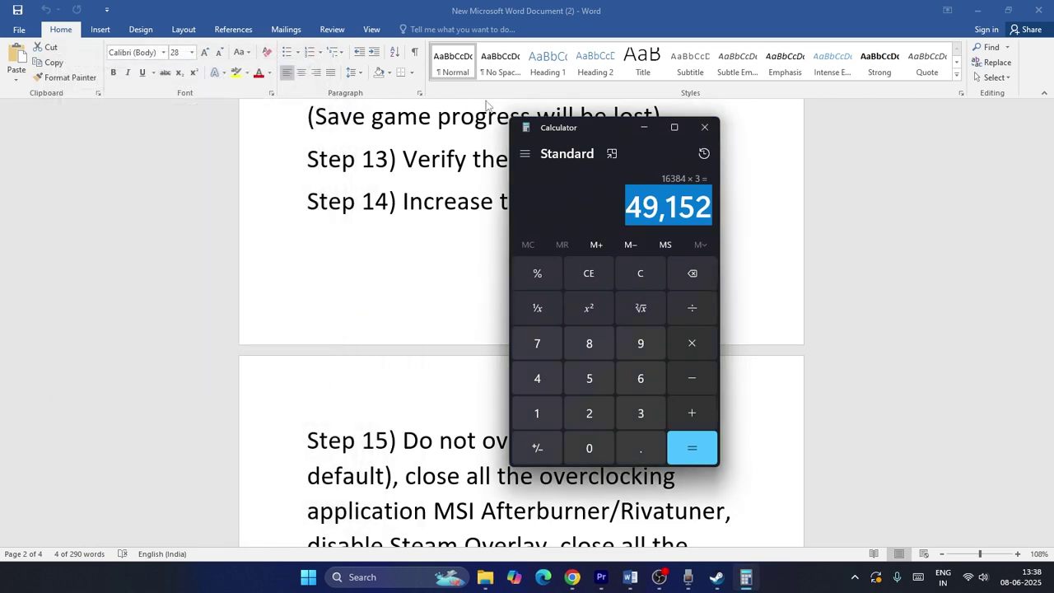
left_click(705, 130)
- Scroll to Step 15 and highlight the overlay app names it says to close
scroll(617, 265, "down", 3)
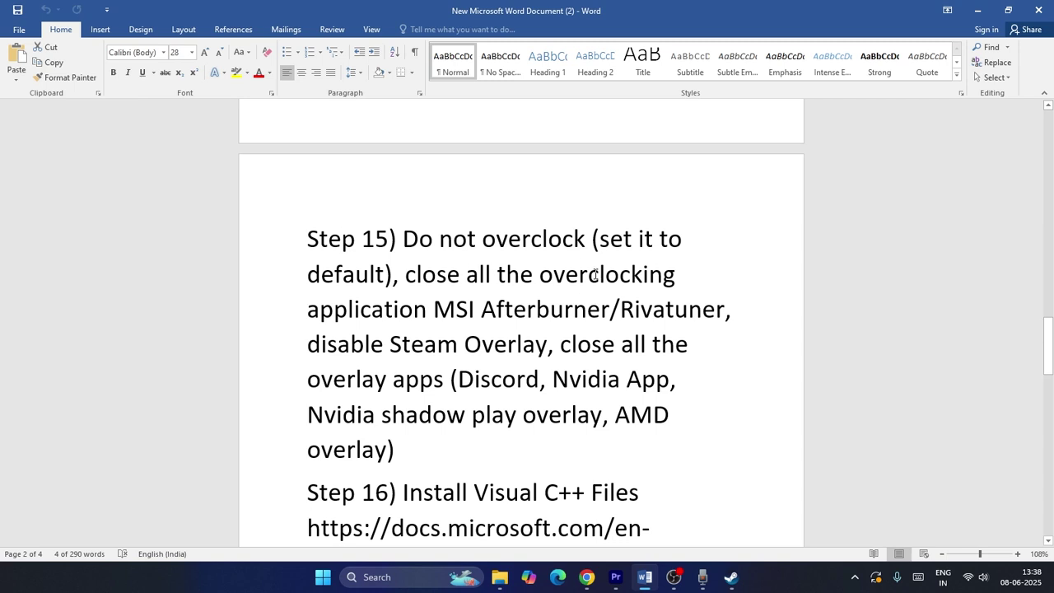
left_click_drag(439, 310, 493, 412)
left_click(470, 437)
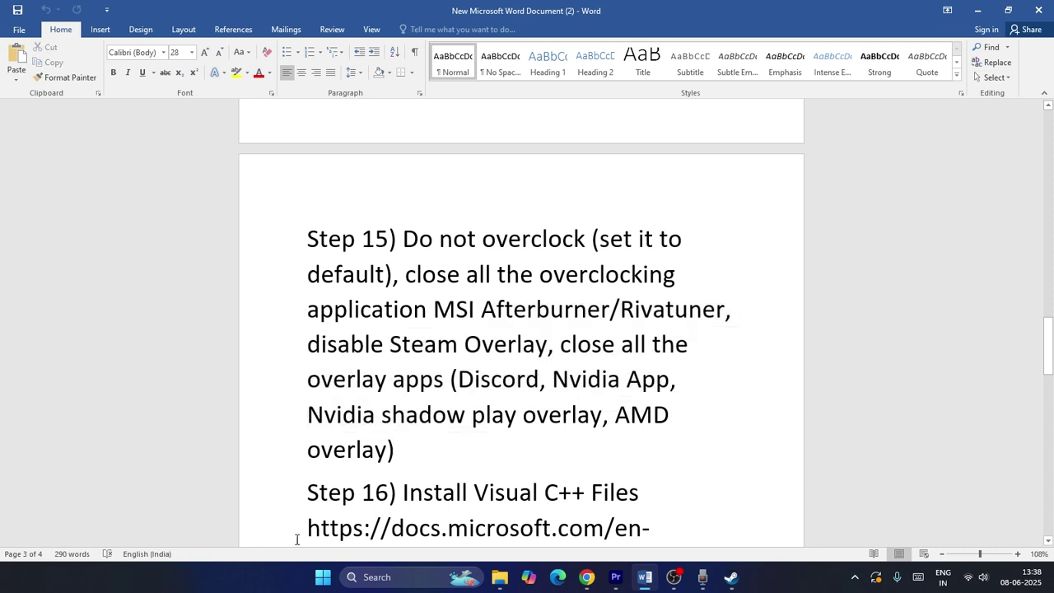
right_click(323, 577)
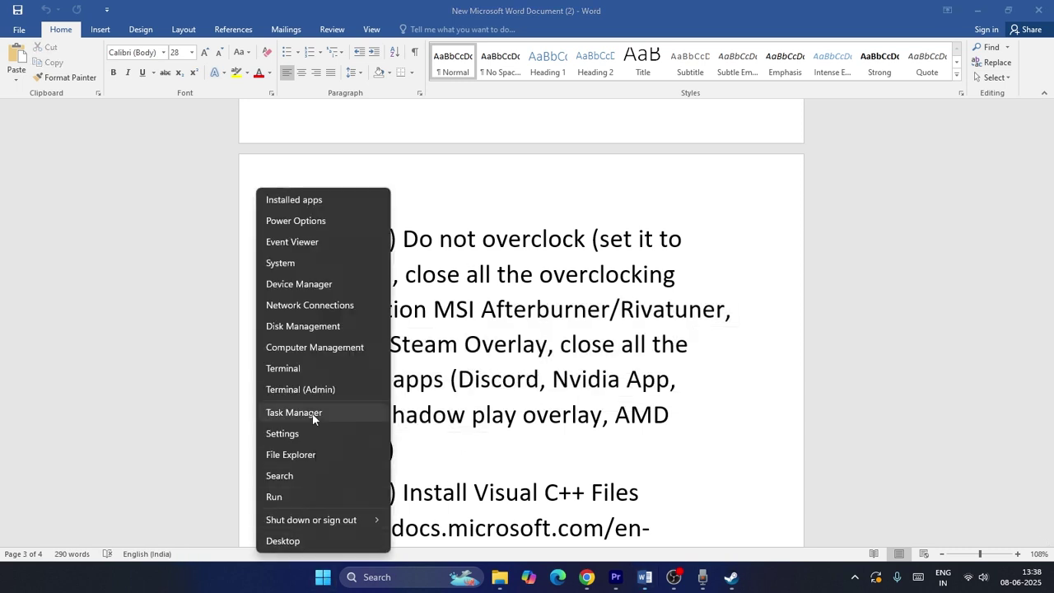
left_click(313, 413)
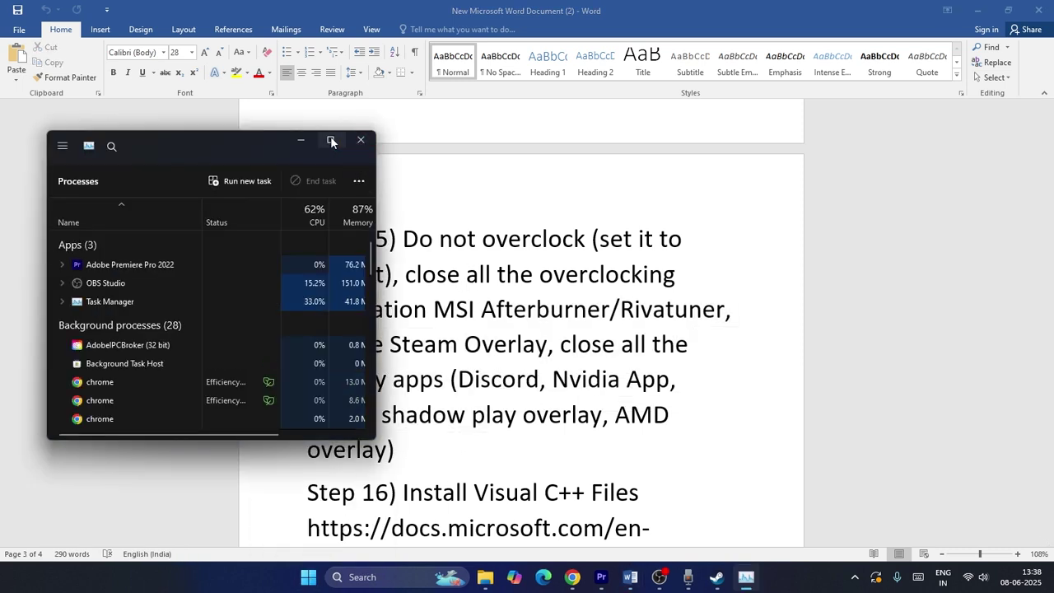
left_click(331, 141)
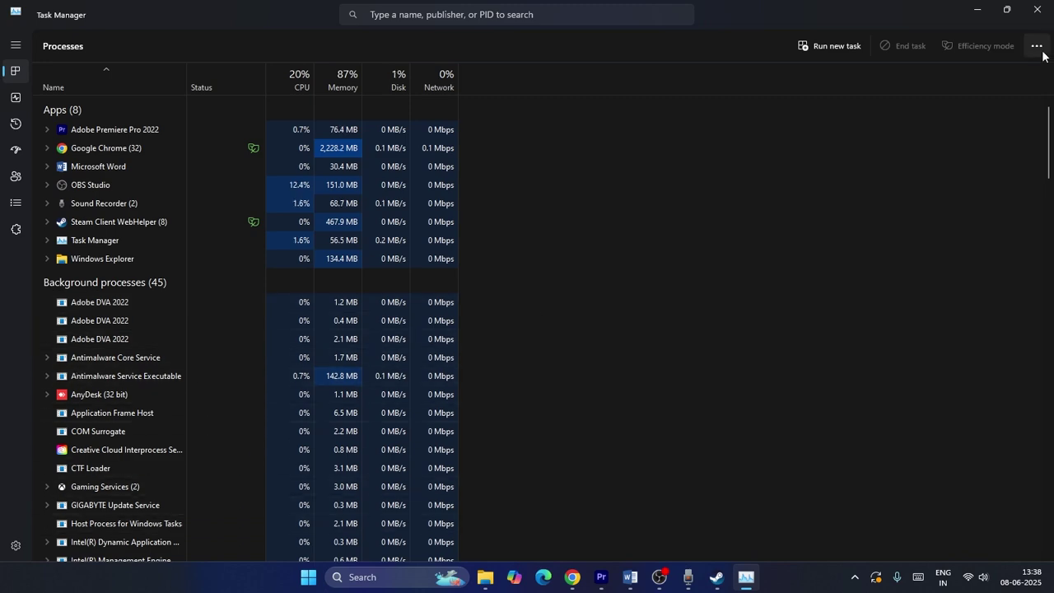
left_click(1038, 10)
scroll(498, 308, "down", 3)
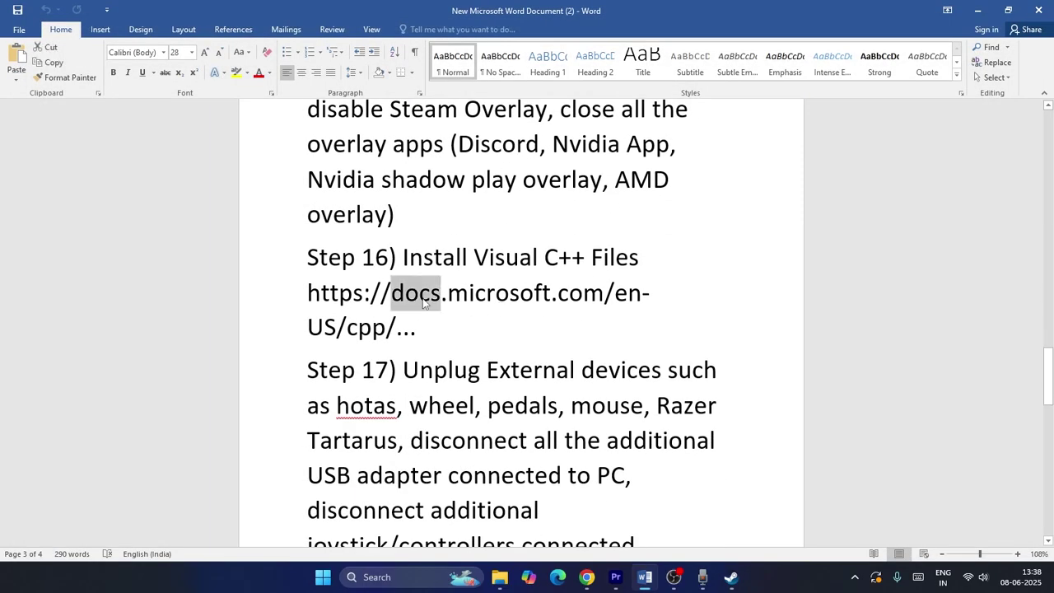
- Select the Step 16 Visual C++ paragraph, then switch to Chrome
triple_click(423, 301)
left_click(542, 292)
left_click(553, 292)
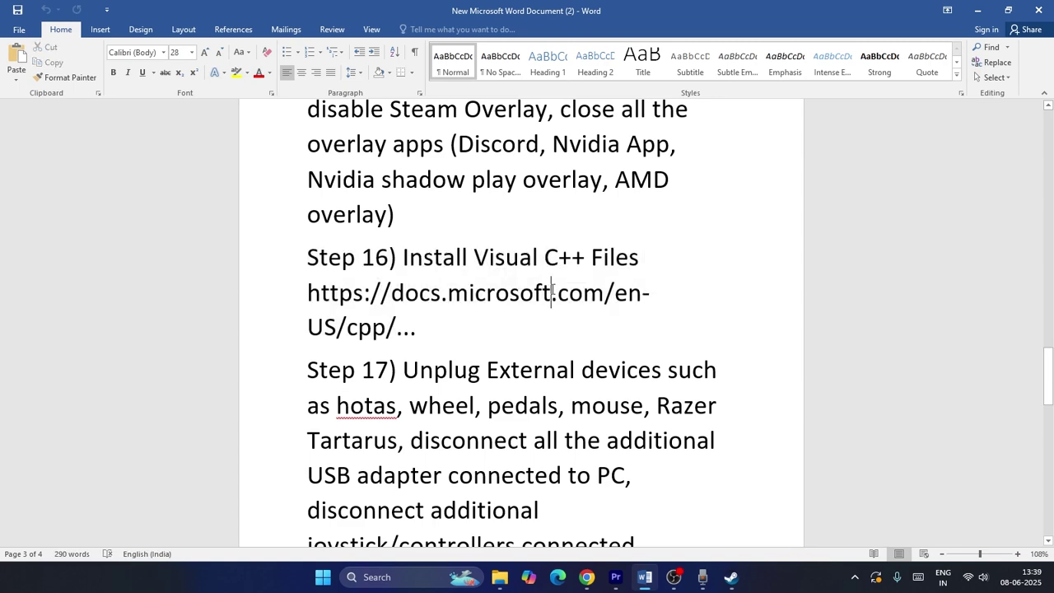
scroll(601, 327, "down", 2)
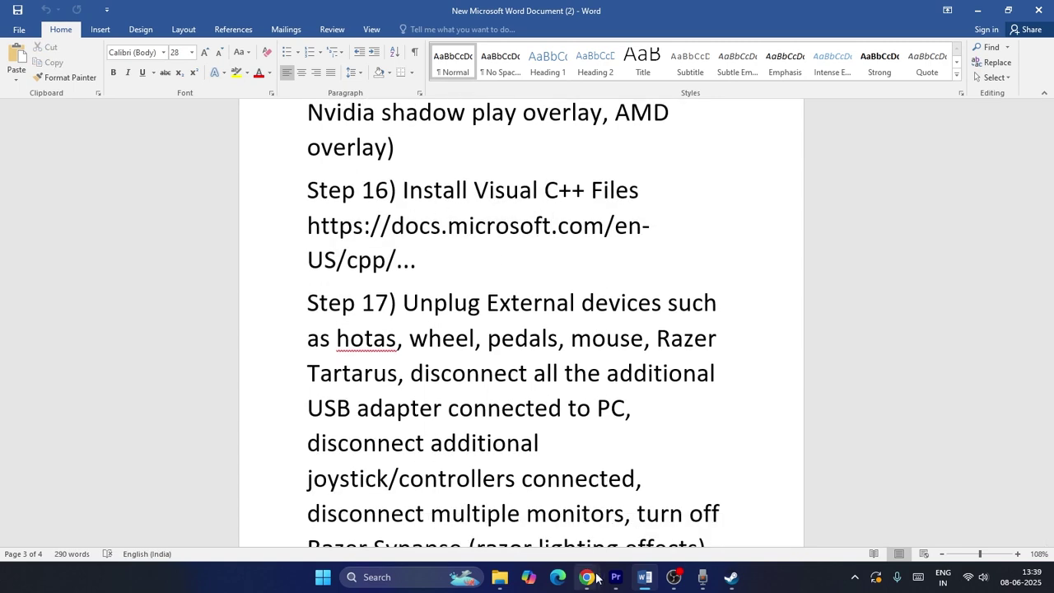
mouse_move(586, 577)
left_click(515, 503)
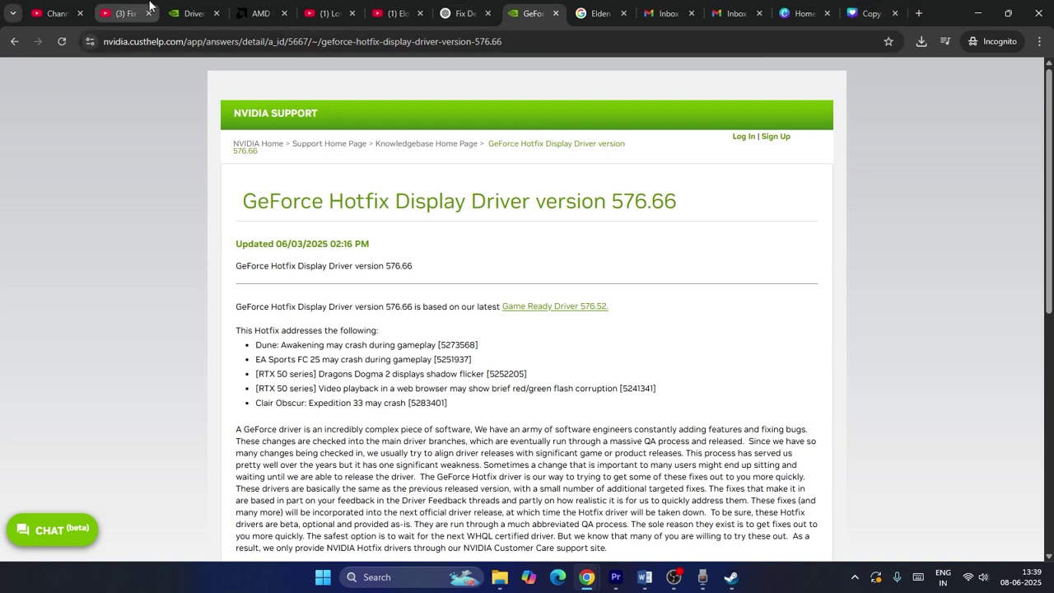
- Search Google for 'visual c++ redistributable' and open Microsoft Learn's download table
left_click(601, 13)
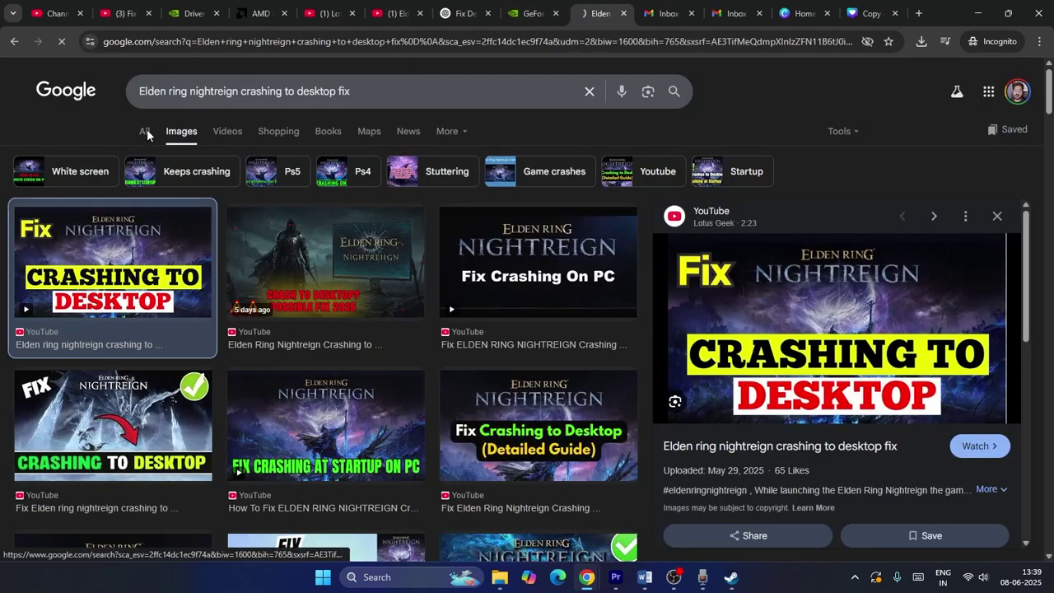
left_click(145, 131)
double_click(331, 93)
key("ctrl+a")
key("BackSpace")
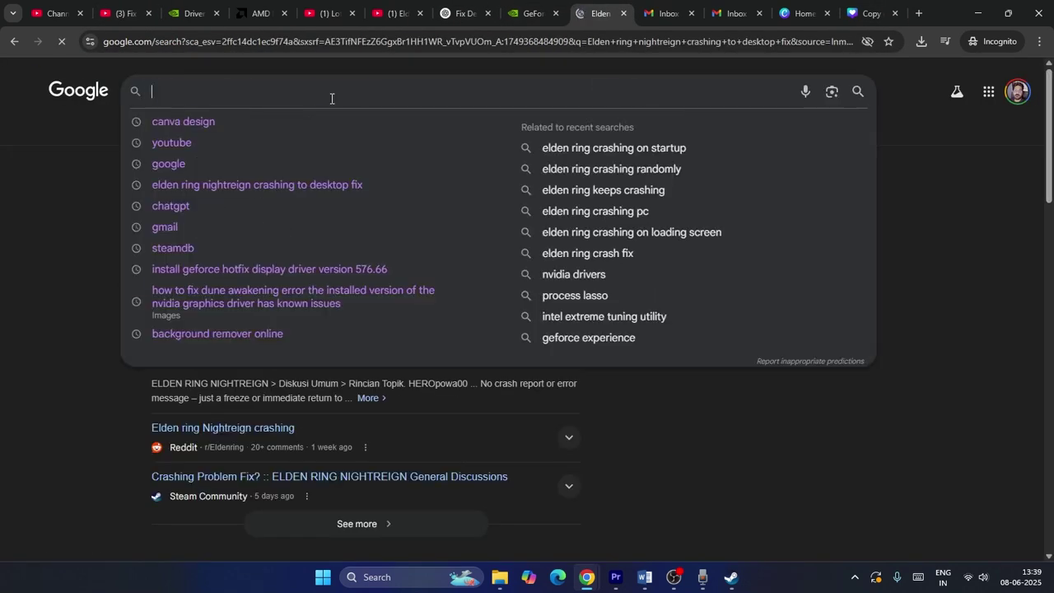
type("visuall")
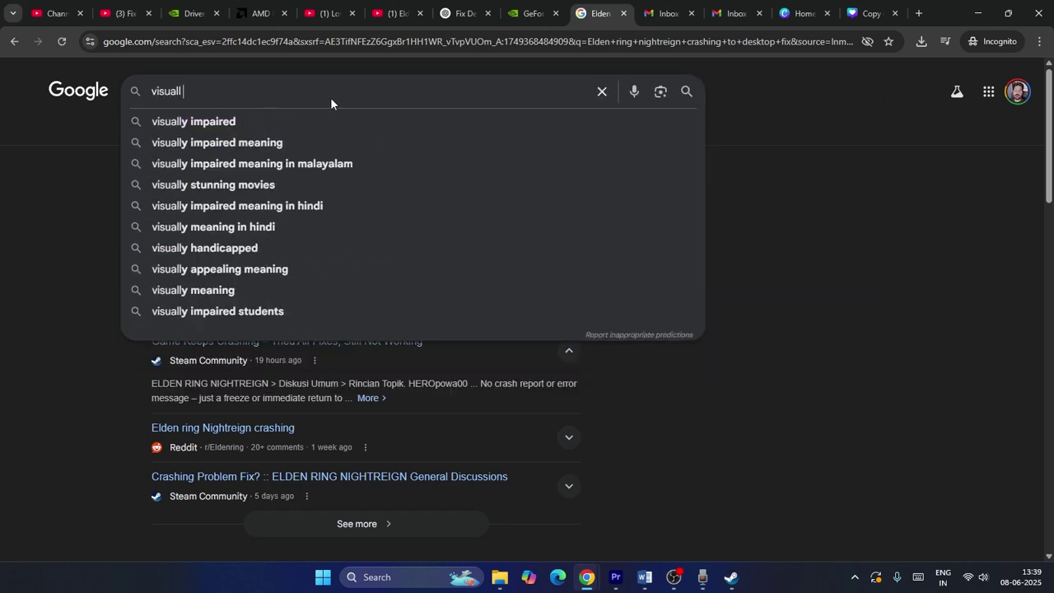
key("BackSpace")
type("c++")
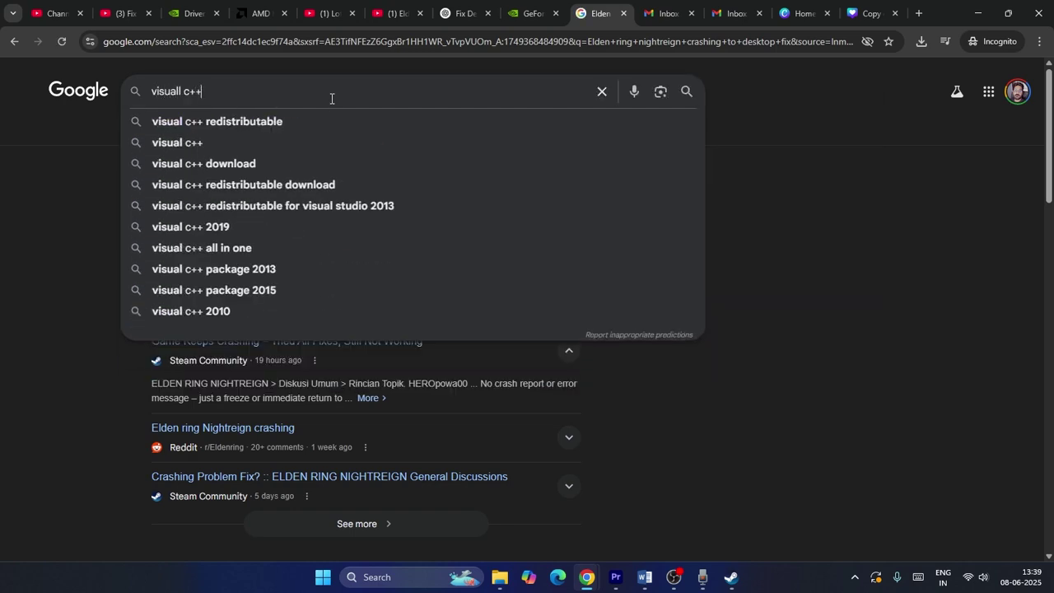
key("Down")
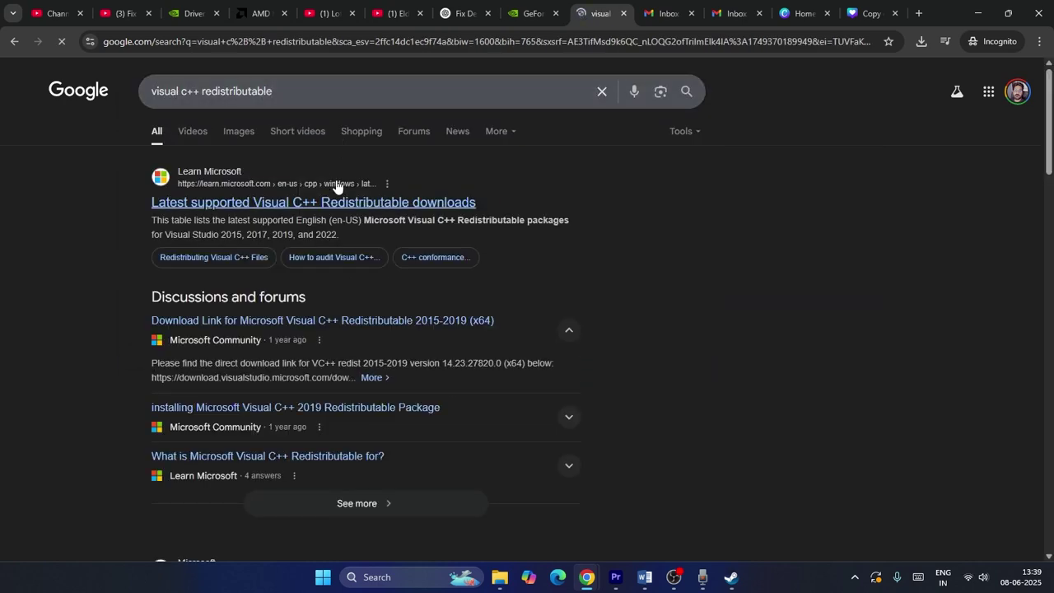
left_click(341, 205)
scroll(845, 187, "down", 8)
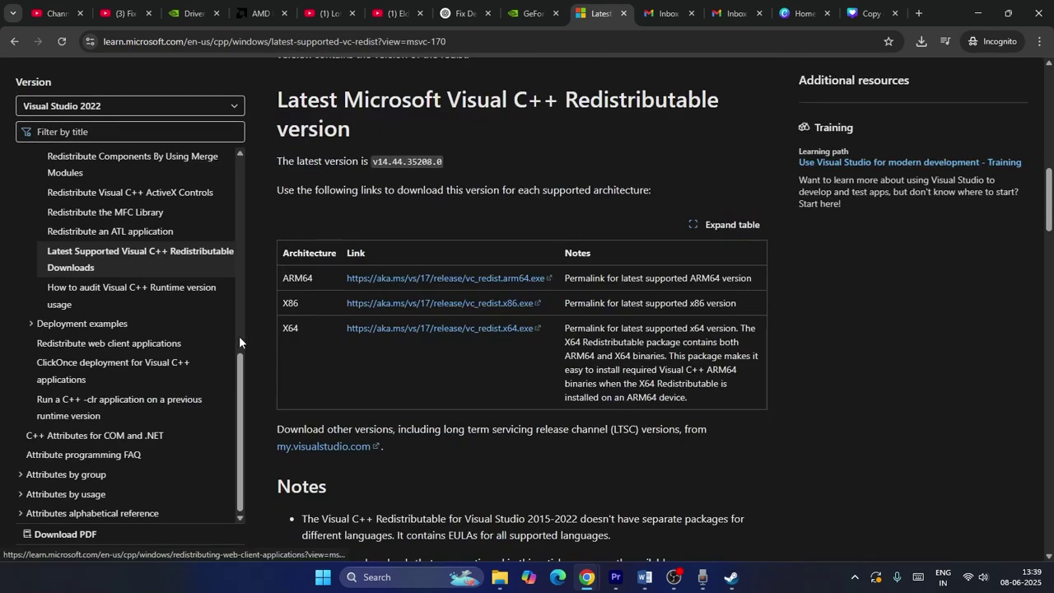
left_click(369, 369)
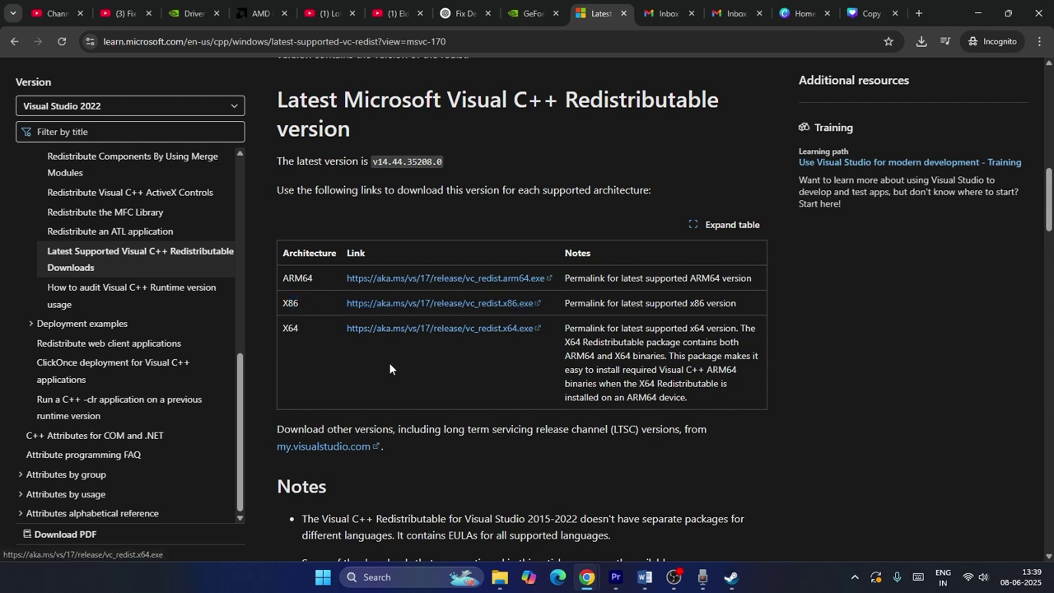
- Return to the Word guide and highlight Step 17 on unplugging external devices
left_click(647, 581)
scroll(549, 273, "down", 2)
left_click_drag(404, 201, 626, 307)
left_click(546, 343)
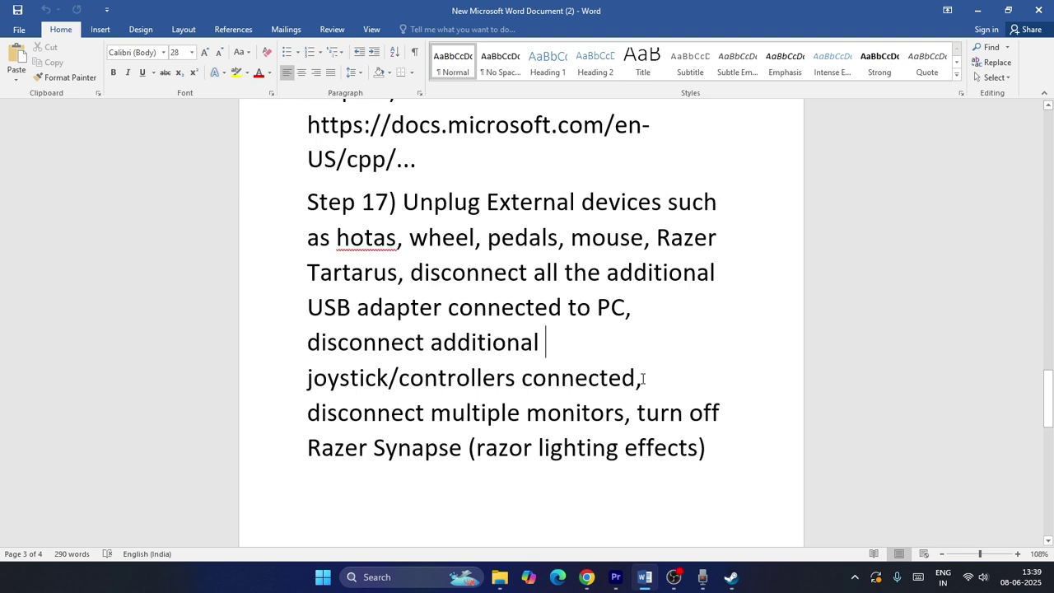
- Scroll the guide to Step 18 on reinstalling, then bring Steam's Dune: Awakening page forward
scroll(433, 375, "down", 2)
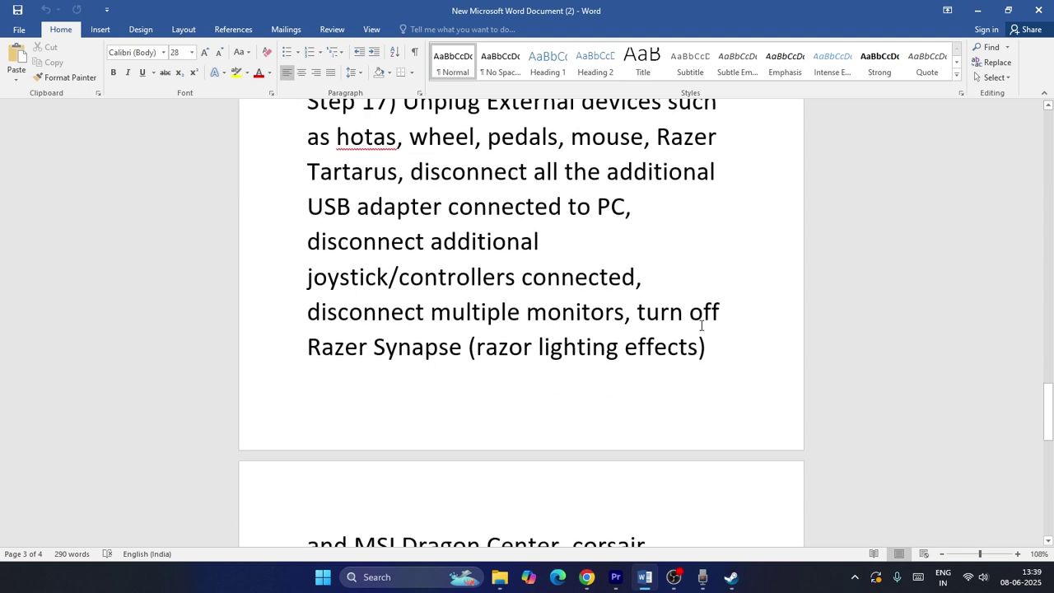
scroll(453, 284, "down", 6)
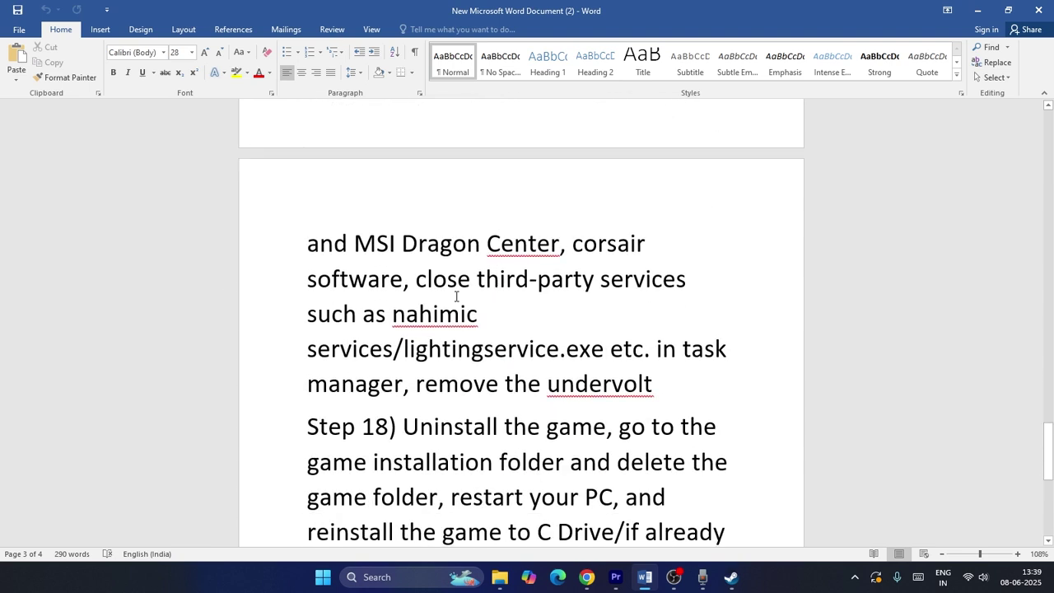
scroll(695, 296, "down", 3)
scroll(667, 210, "up", 1)
scroll(553, 289, "down", 4)
scroll(565, 316, "up", 1)
left_click(730, 576)
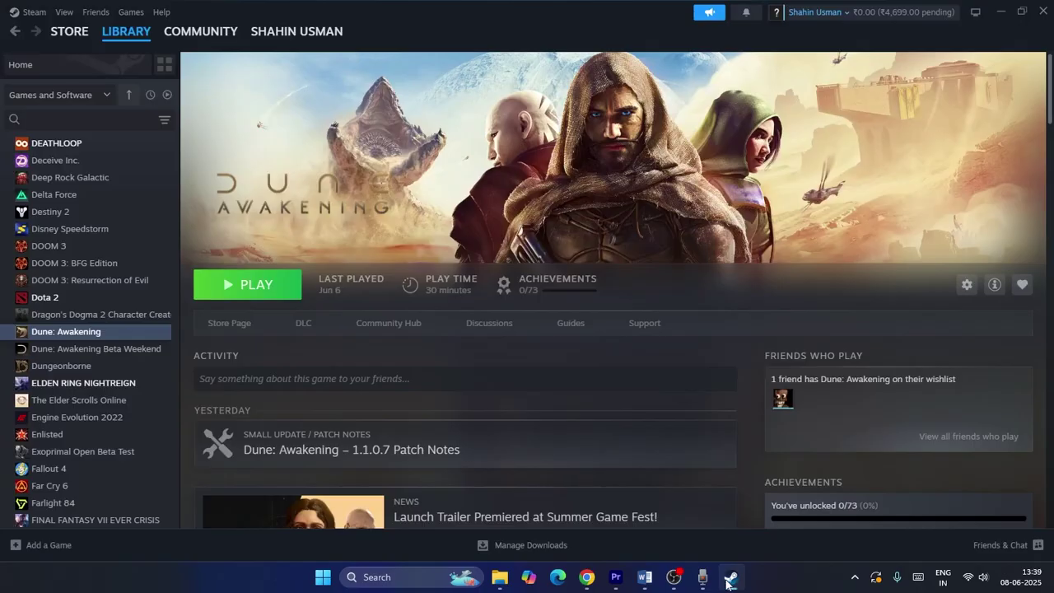
right_click(112, 338)
mouse_move(141, 411)
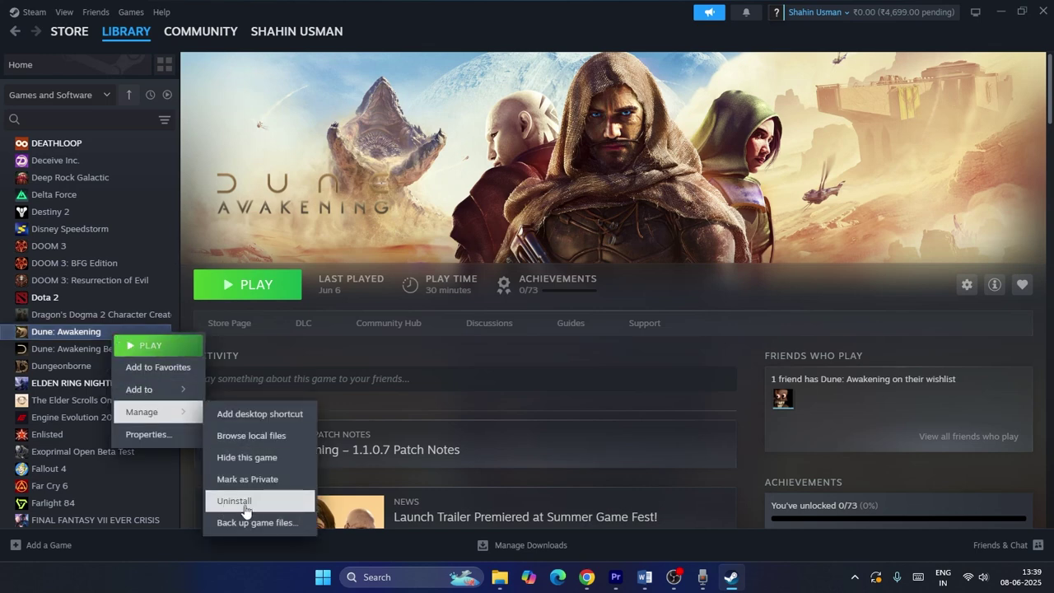
left_click(784, 280)
left_click(500, 576)
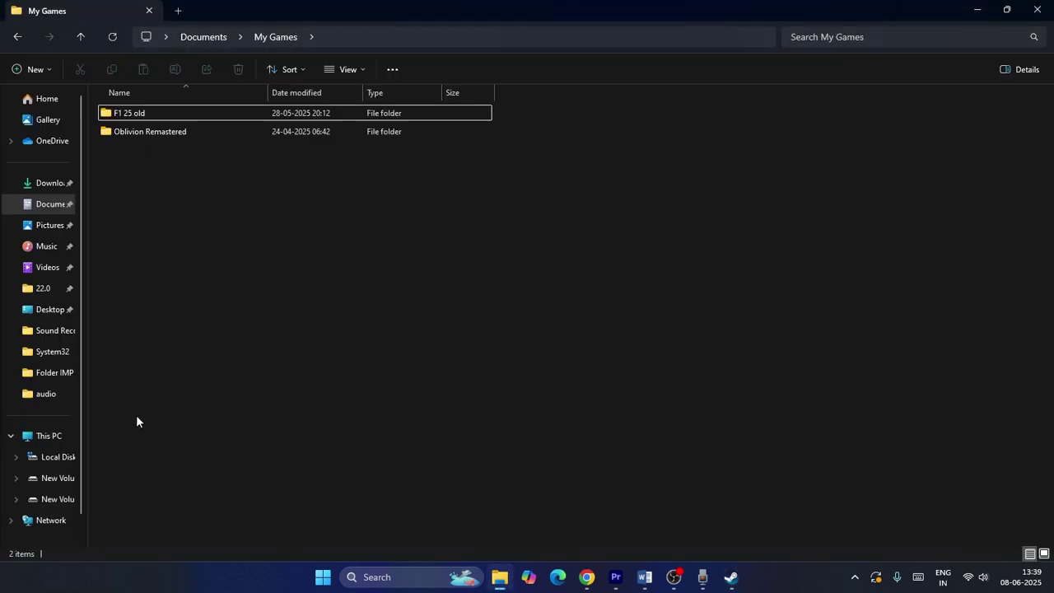
left_click(46, 438)
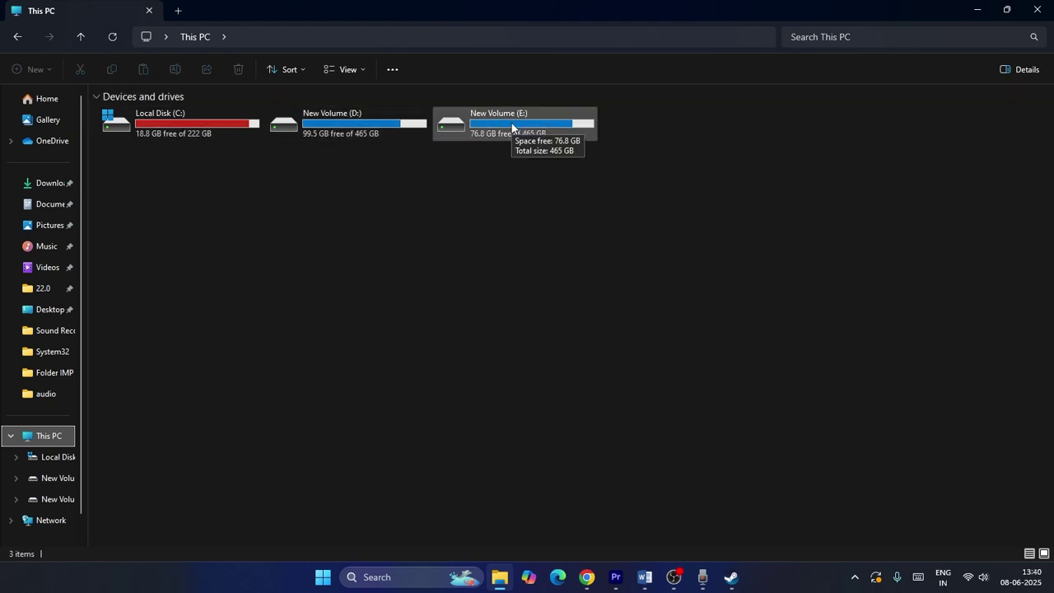
left_click(1038, 10)
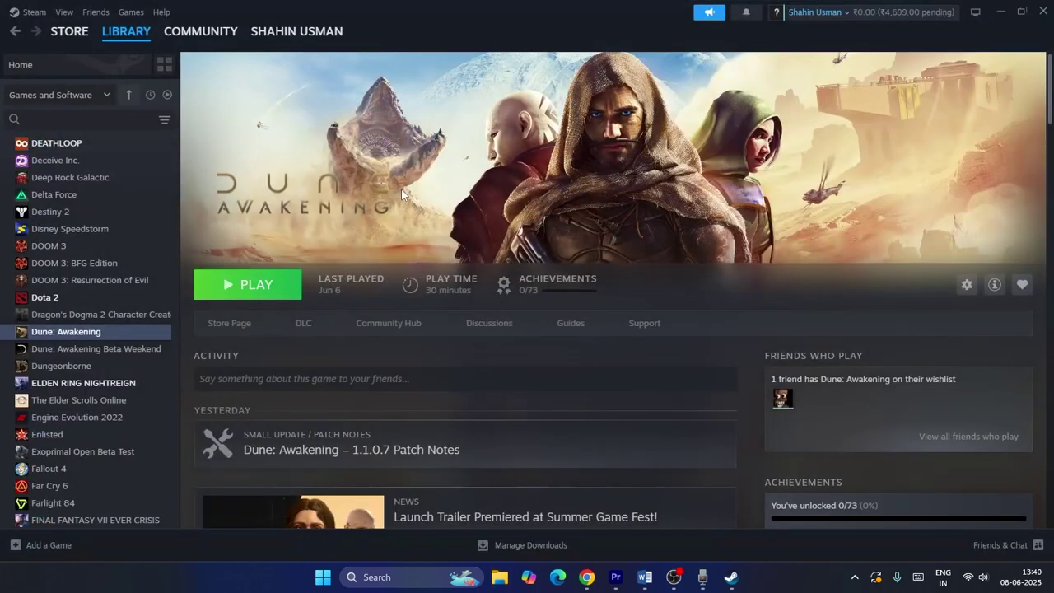